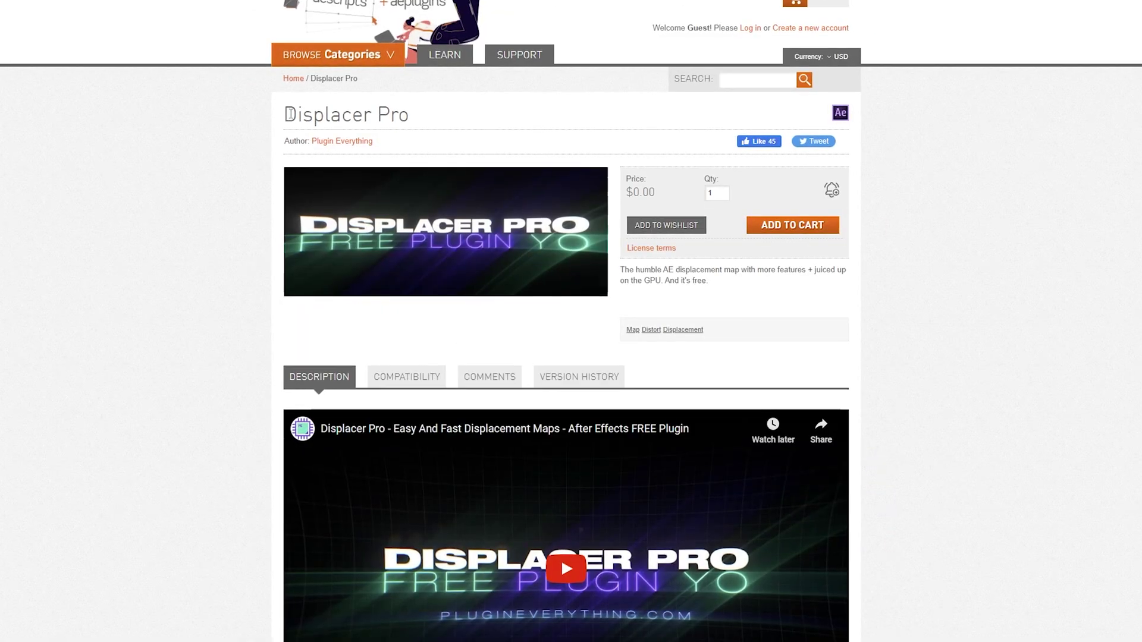
# Step: Examine the Displacer Pro product page's plugin title and price
pyautogui.moveTo(414, 114); pyautogui.dragTo(281, 113)
pyautogui.click(280, 112)
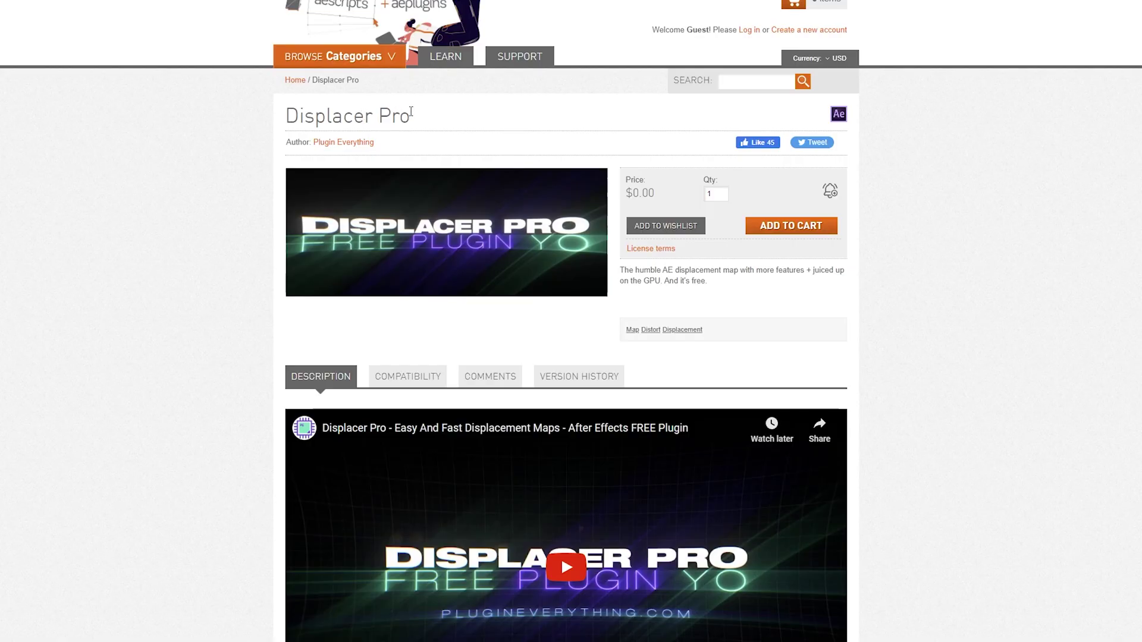
pyautogui.moveTo(412, 116); pyautogui.dragTo(290, 115)
pyautogui.click(292, 110)
pyautogui.moveTo(654, 193); pyautogui.dragTo(639, 180)
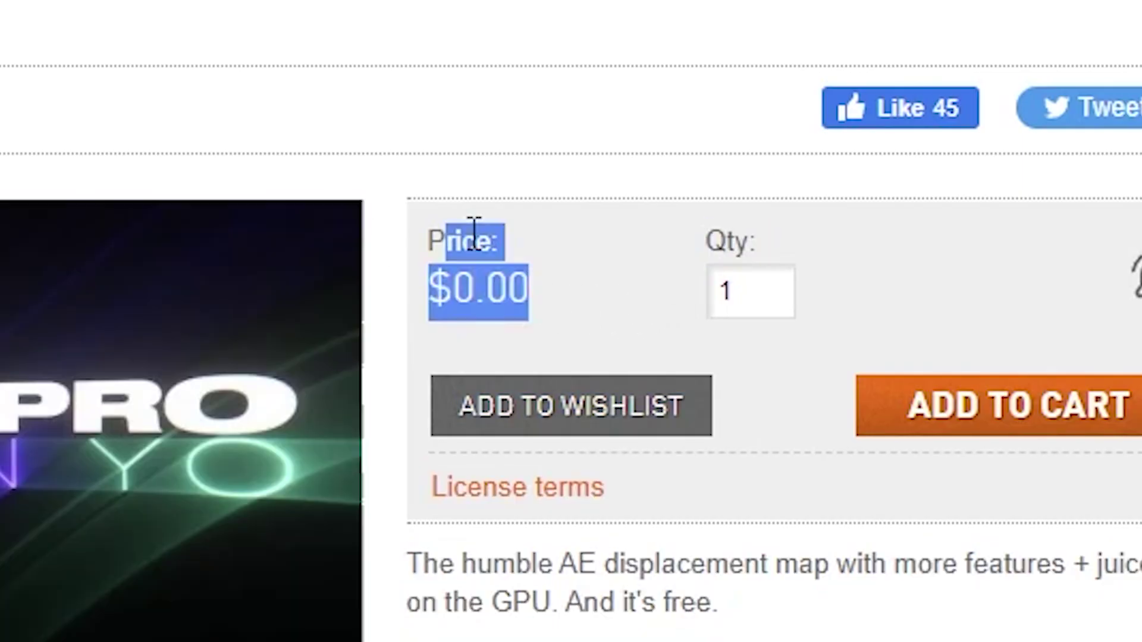
pyautogui.click(613, 184)
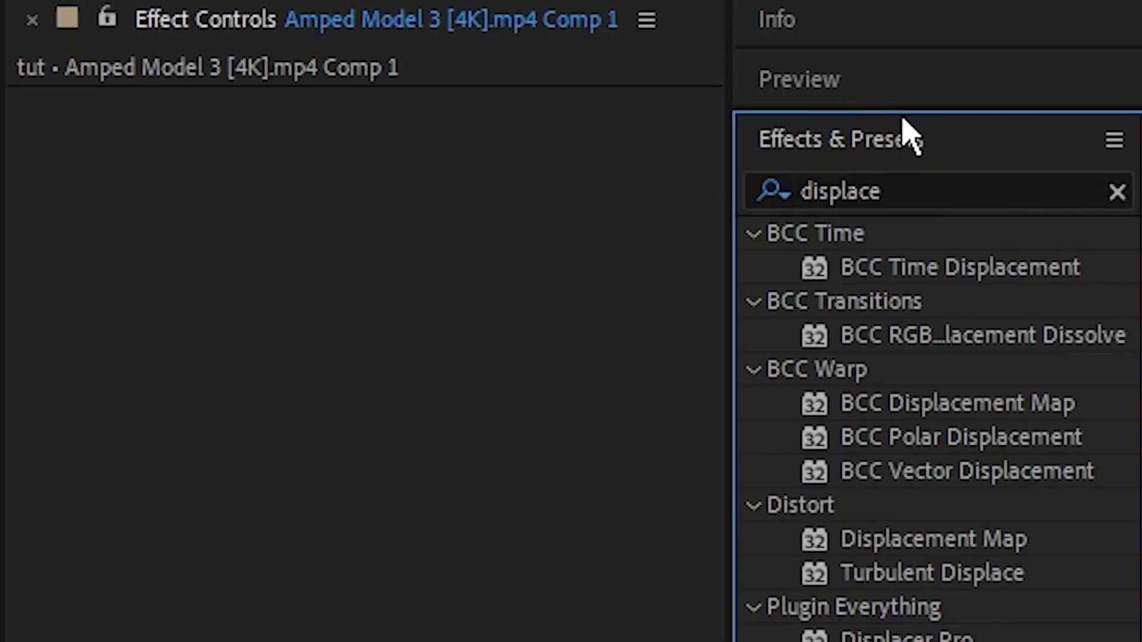
# Step: Try Displacer Pro on the car clip by shifting Translate X and Translate Y, and remove the effect
pyautogui.moveTo(870, 636); pyautogui.dragTo(270, 427)
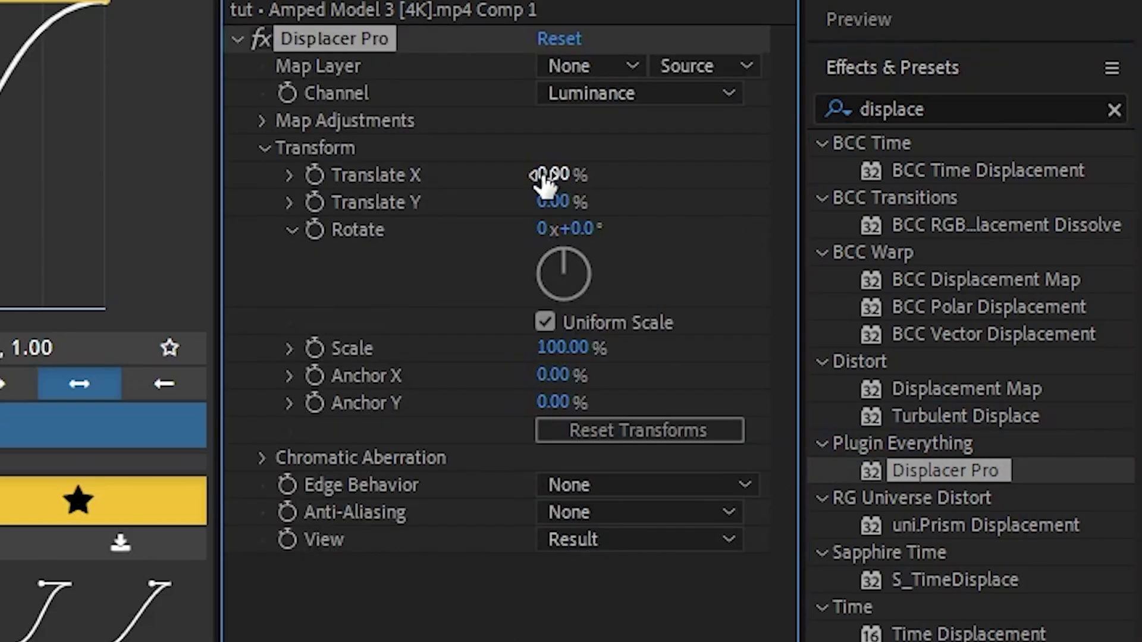
pyautogui.moveTo(561, 177); pyautogui.dragTo(599, 203)
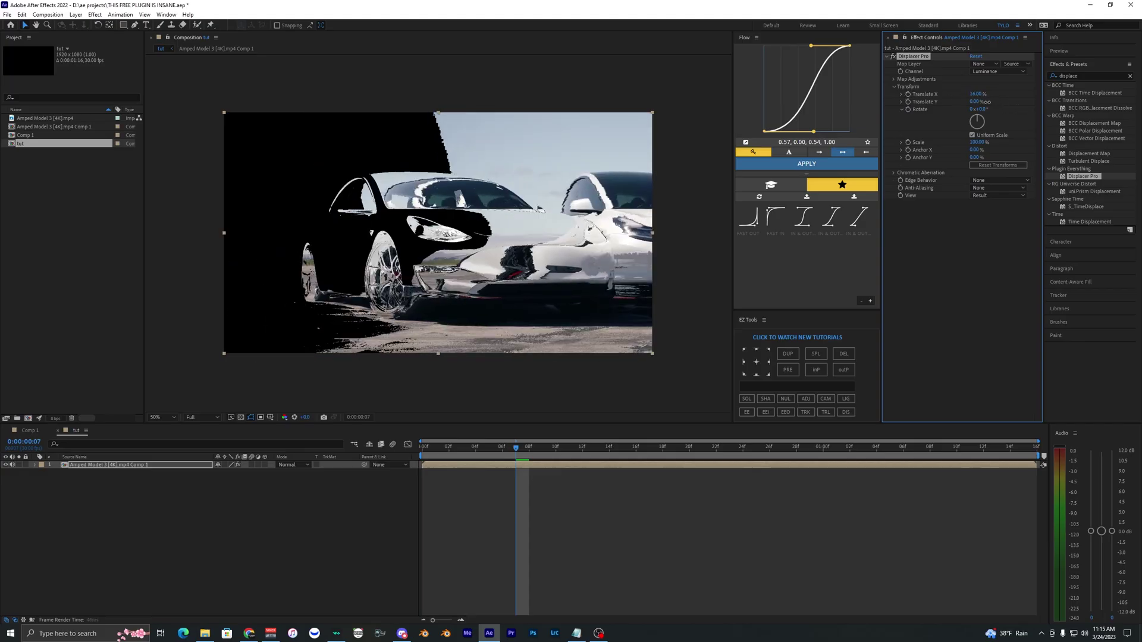
pyautogui.moveTo(984, 102); pyautogui.dragTo(986, 117)
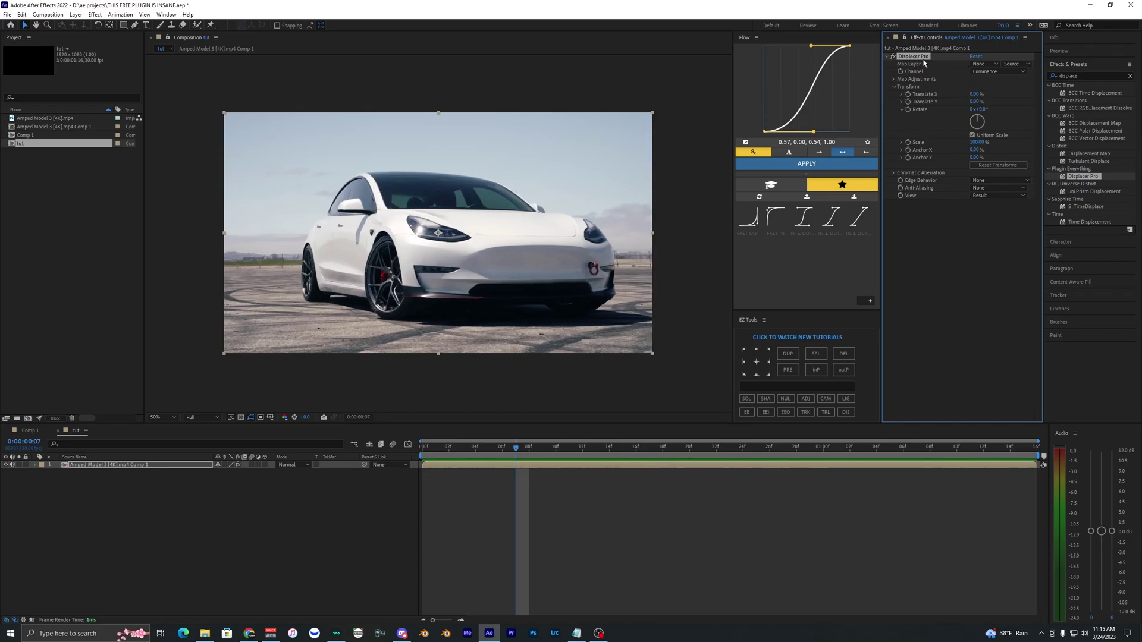
pyautogui.press('Delete')
# Step: Select the car with the Roto Brush on the first frame of the clip
pyautogui.press('Home')
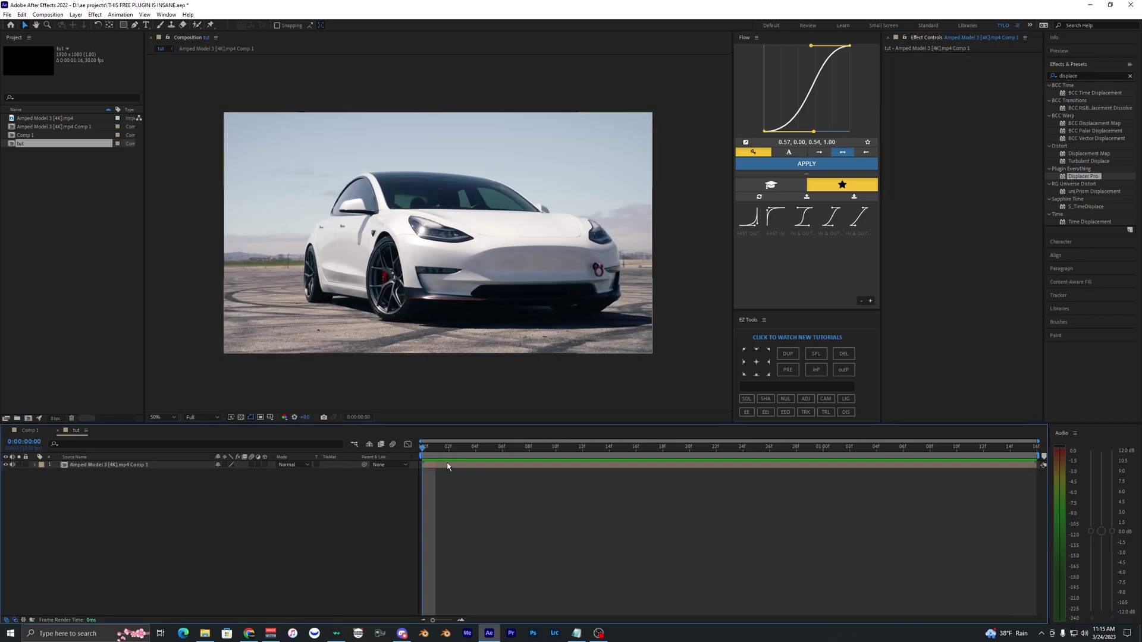
pyautogui.click(195, 26)
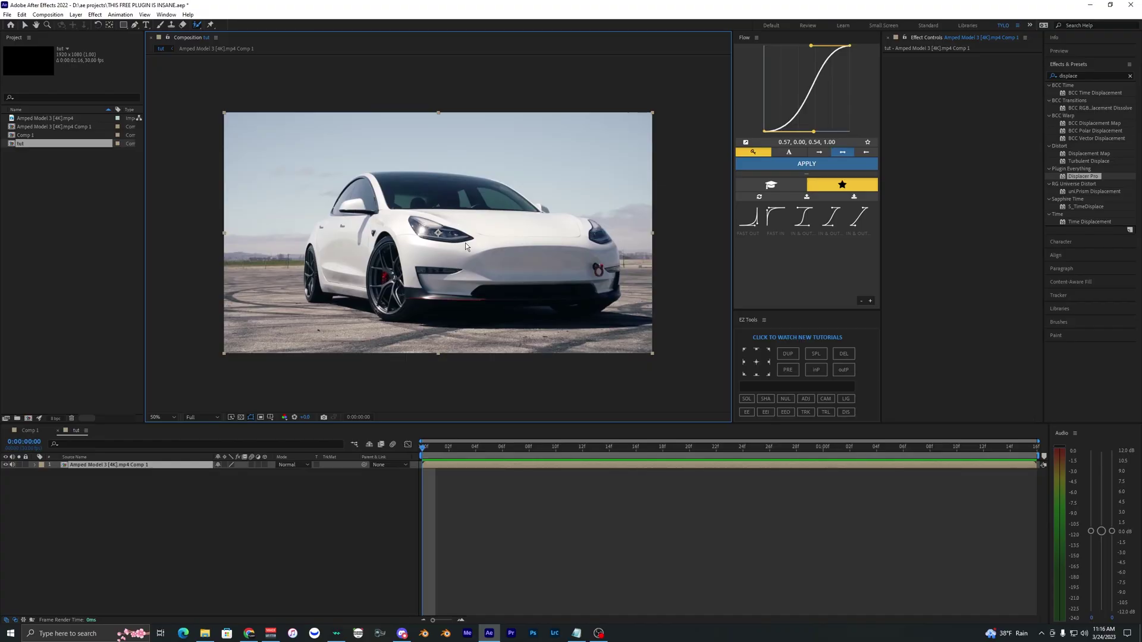
pyautogui.doubleClick(467, 246)
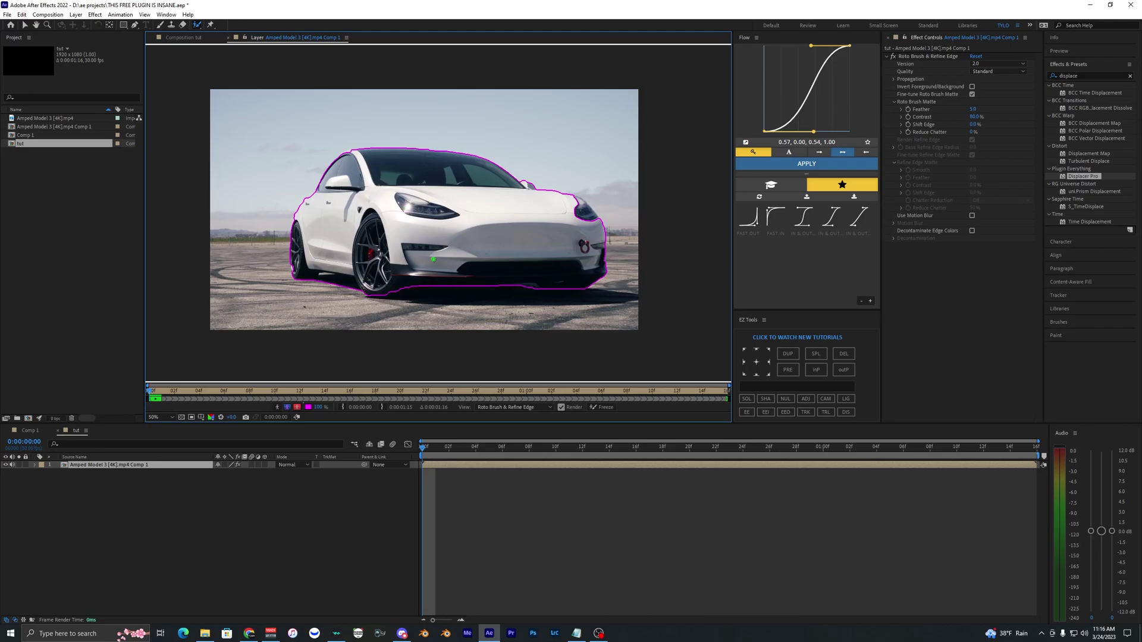
# Step: Propagate the car's Roto Brush selection through the following frames of the clip
pyautogui.press('space')
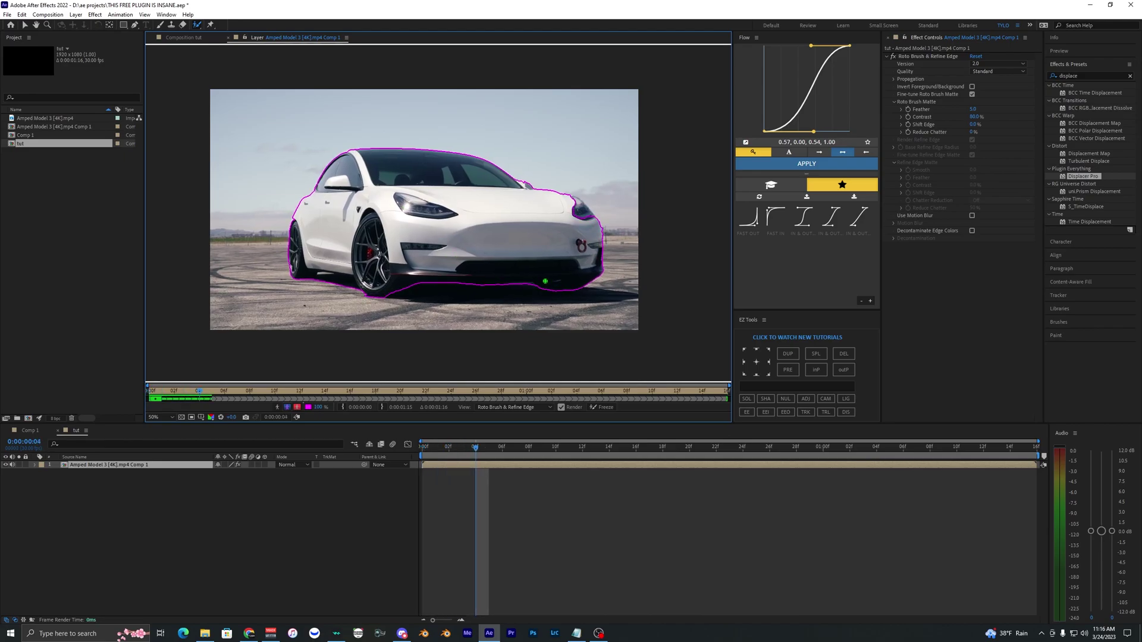
pyautogui.press('pageup')
pyautogui.press('pageup')
pyautogui.press('pageup')
pyautogui.press('pageup')
pyautogui.press('pageup')
pyautogui.press('pageup')
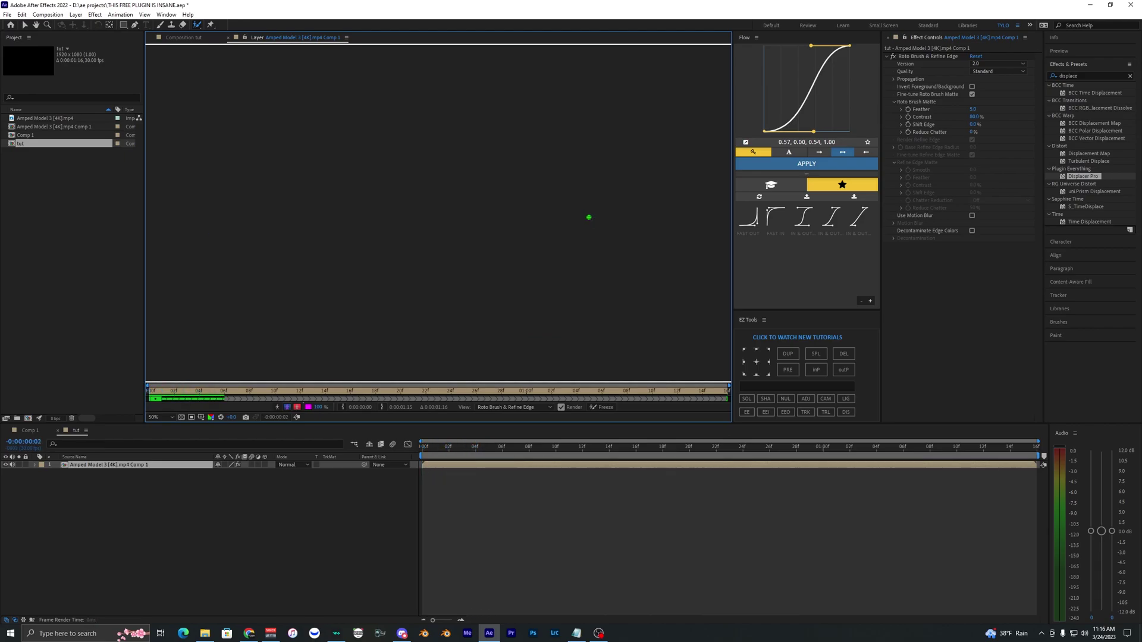
pyautogui.press('pagedown')
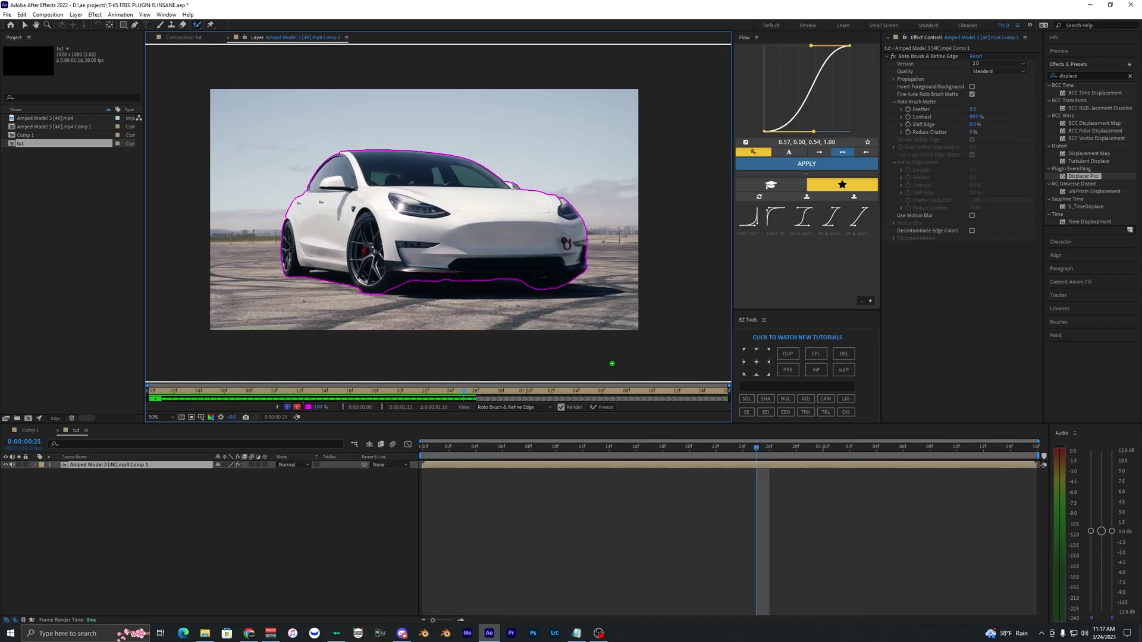
pyautogui.moveTo(783, 447); pyautogui.dragTo(929, 448)
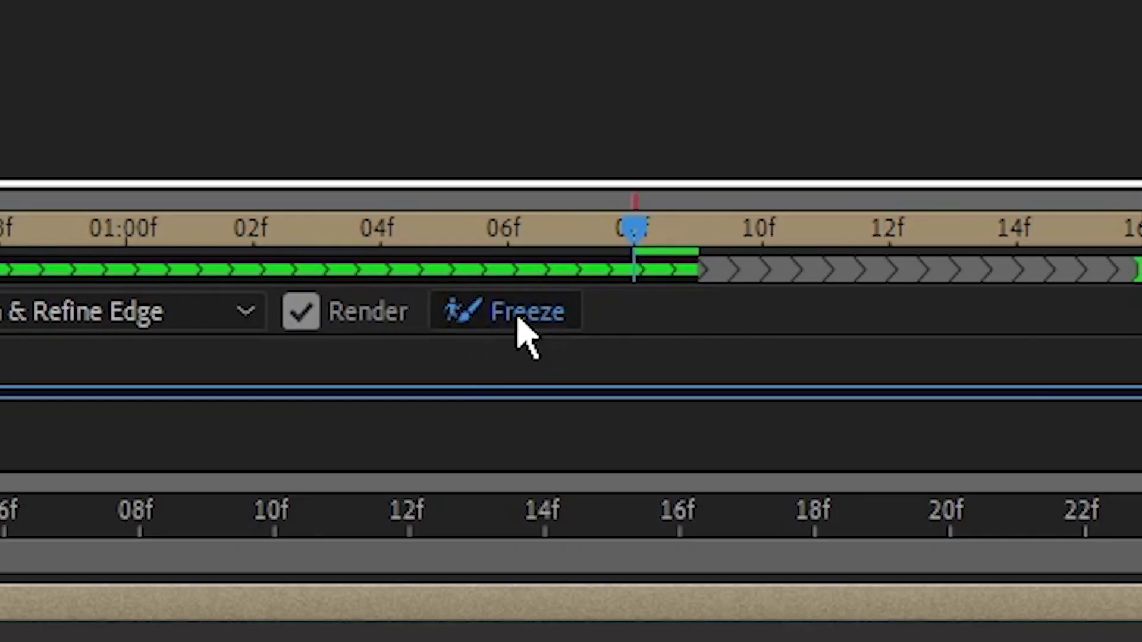
# Step: Freeze the Roto Brush propagation and return to the composition with the Selection tool
pyautogui.click(604, 409)
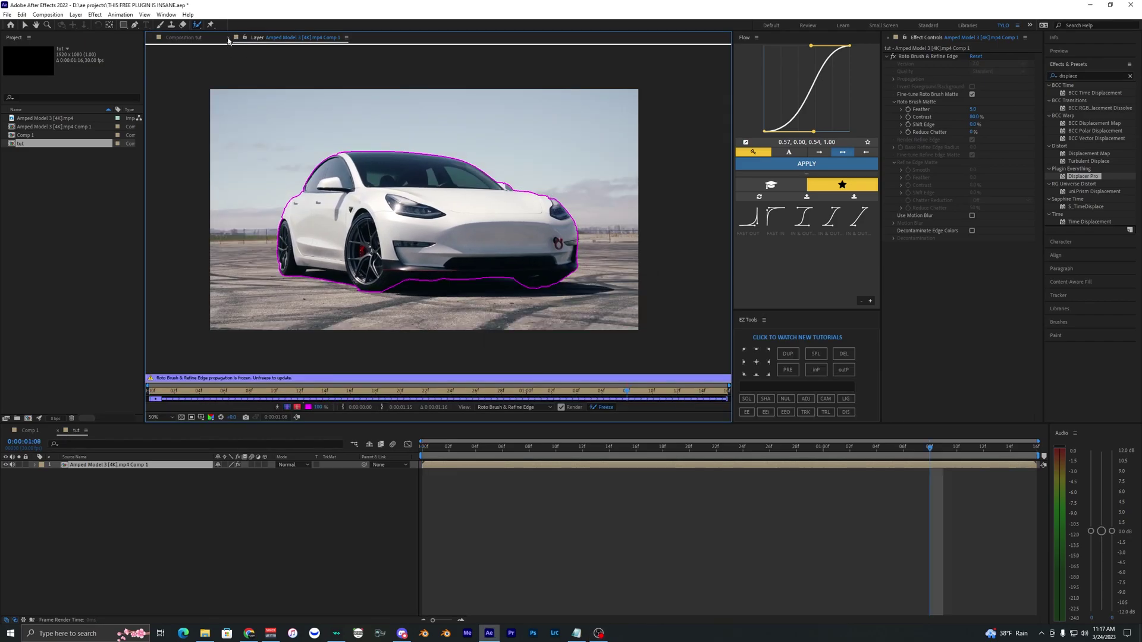
pyautogui.click(228, 37)
pyautogui.click(24, 25)
# Step: Duplicate the cut-out car layer and remove the Roto Brush & Refine Edge effect from the lower copy
pyautogui.click(516, 488)
pyautogui.click(518, 465)
pyautogui.click(503, 449)
pyautogui.click(507, 474)
pyautogui.click(466, 463)
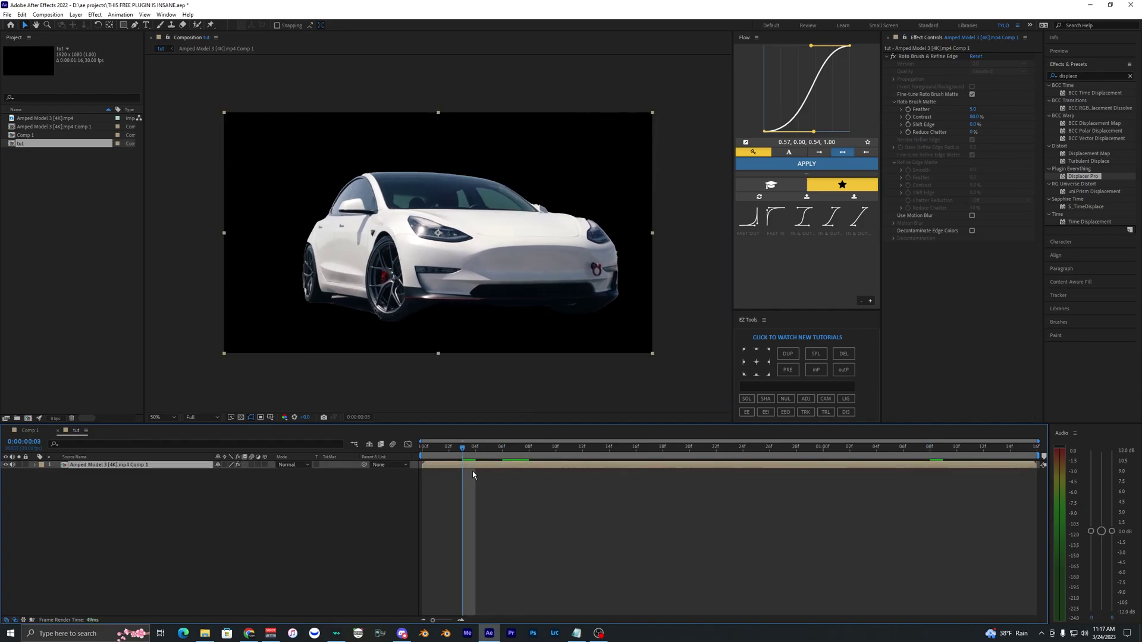
pyautogui.click(473, 475)
pyautogui.click(483, 463)
pyautogui.hotkey('ctrl', 'd')
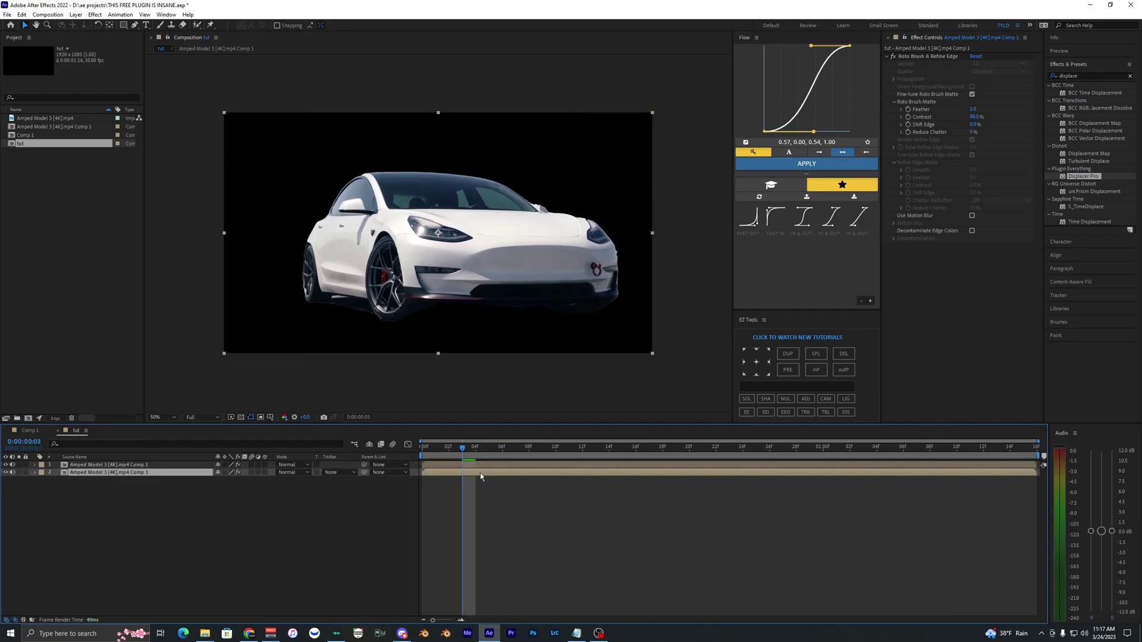
pyautogui.click(915, 56)
pyautogui.press('Delete')
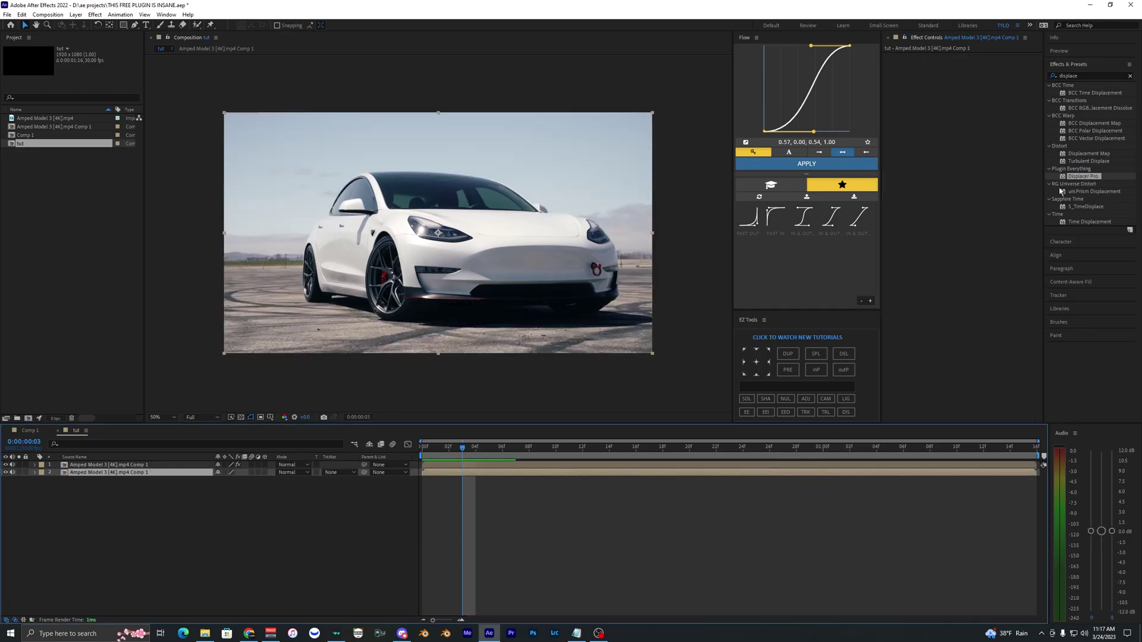
# Step: Apply Displacer Pro to the lower background layer and set its Edge Behavior to Repeat
pyautogui.moveTo(1070, 176); pyautogui.dragTo(938, 101)
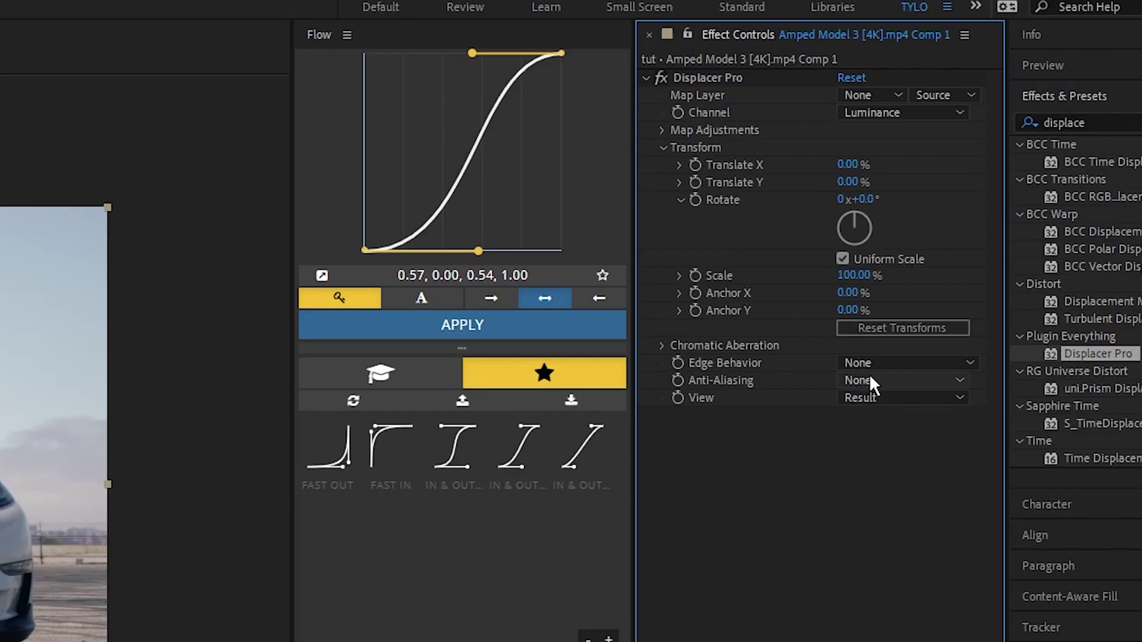
pyautogui.click(595, 561)
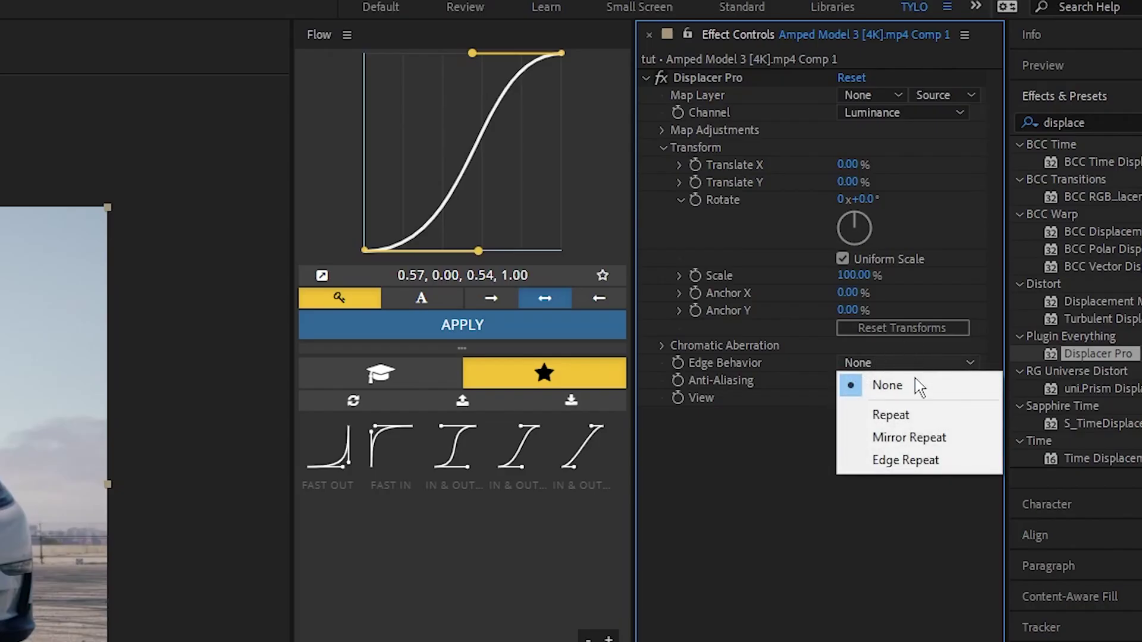
pyautogui.click(890, 415)
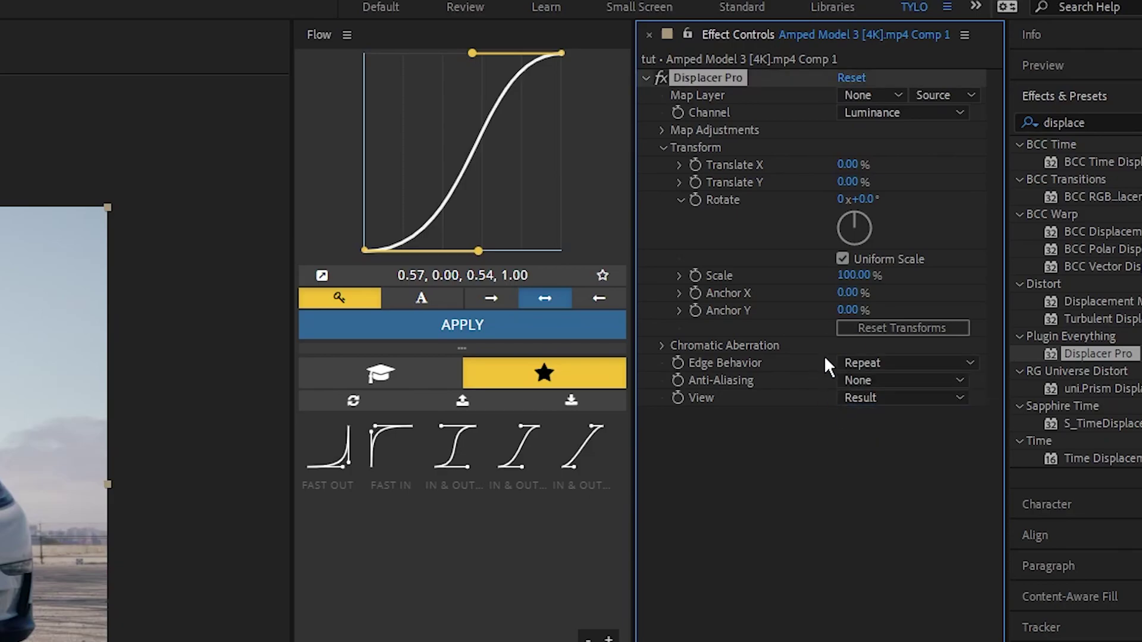
# Step: Try out Displacer Pro's Translate X, Rotate and Chromatic Aberration Red multiplier, restoring the values after each test
pyautogui.moveTo(848, 165); pyautogui.dragTo(581, 169)
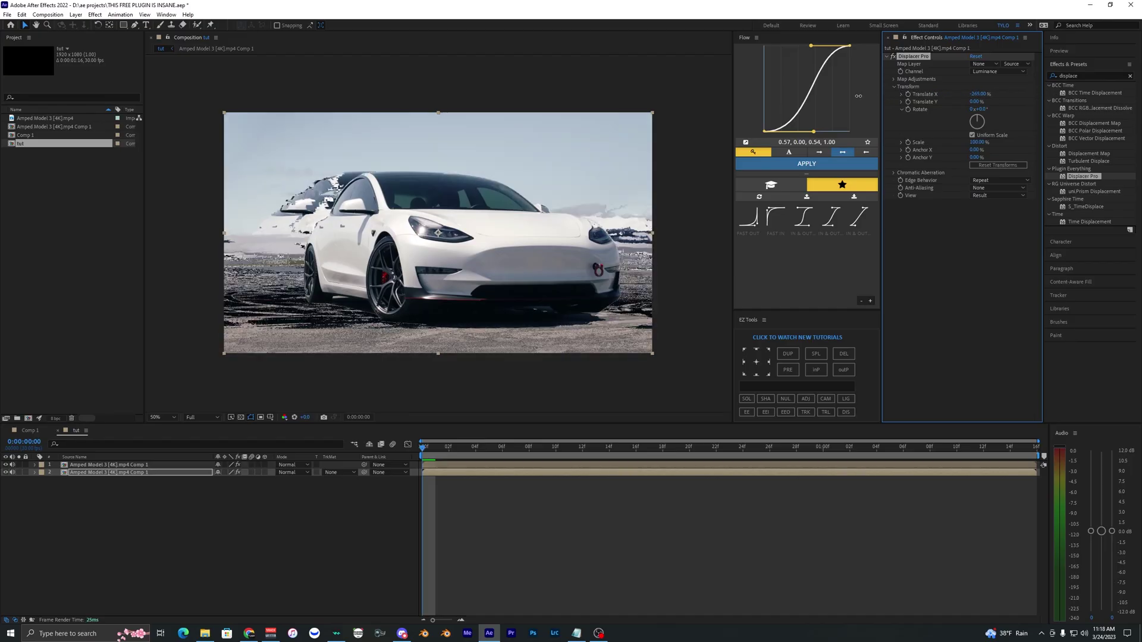
pyautogui.moveTo(858, 96)
pyautogui.mouseDown()
pyautogui.moveTo(1035, 96)
pyautogui.moveTo(847, 112)
pyautogui.mouseUp()
pyautogui.hotkey('ctrl', 'z')
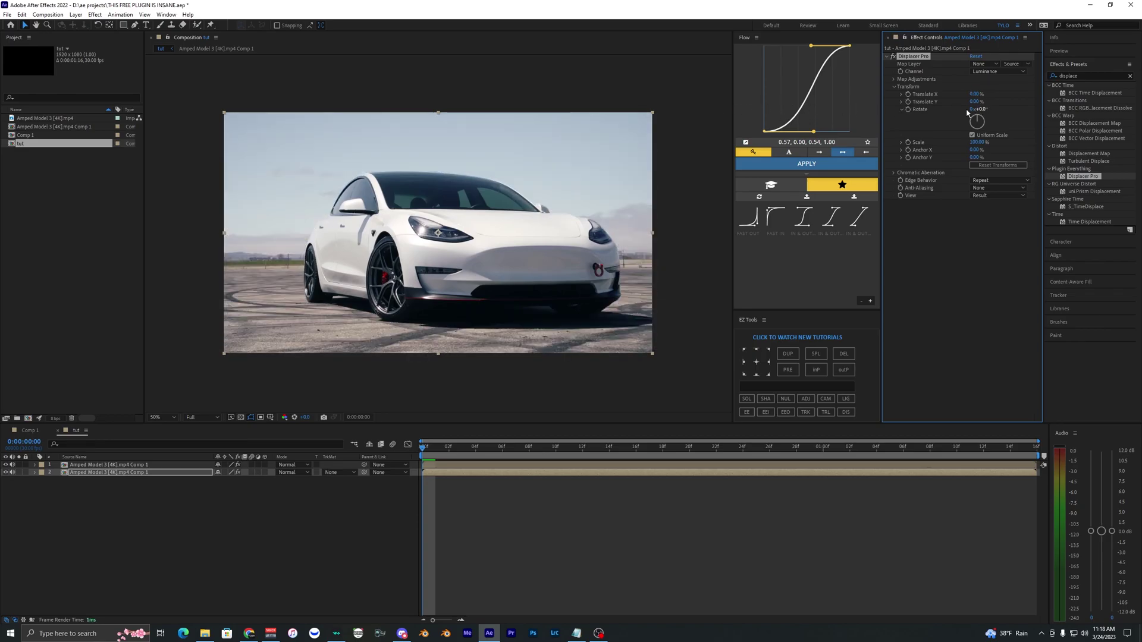
pyautogui.moveTo(982, 110); pyautogui.dragTo(888, 108)
pyautogui.hotkey('ctrl', 'z')
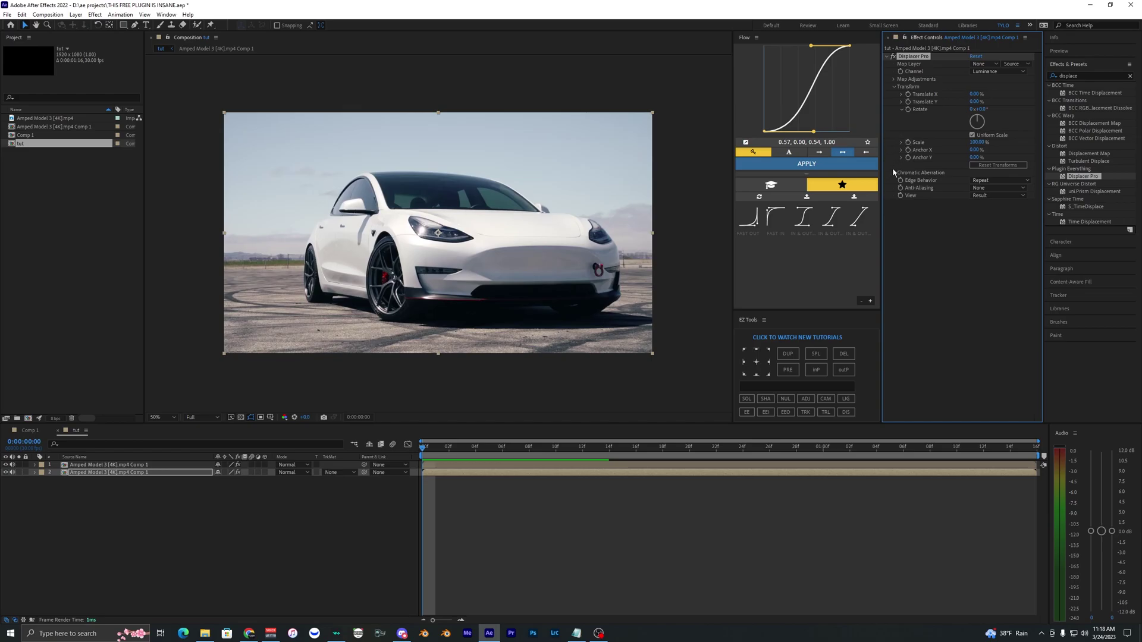
pyautogui.click(893, 174)
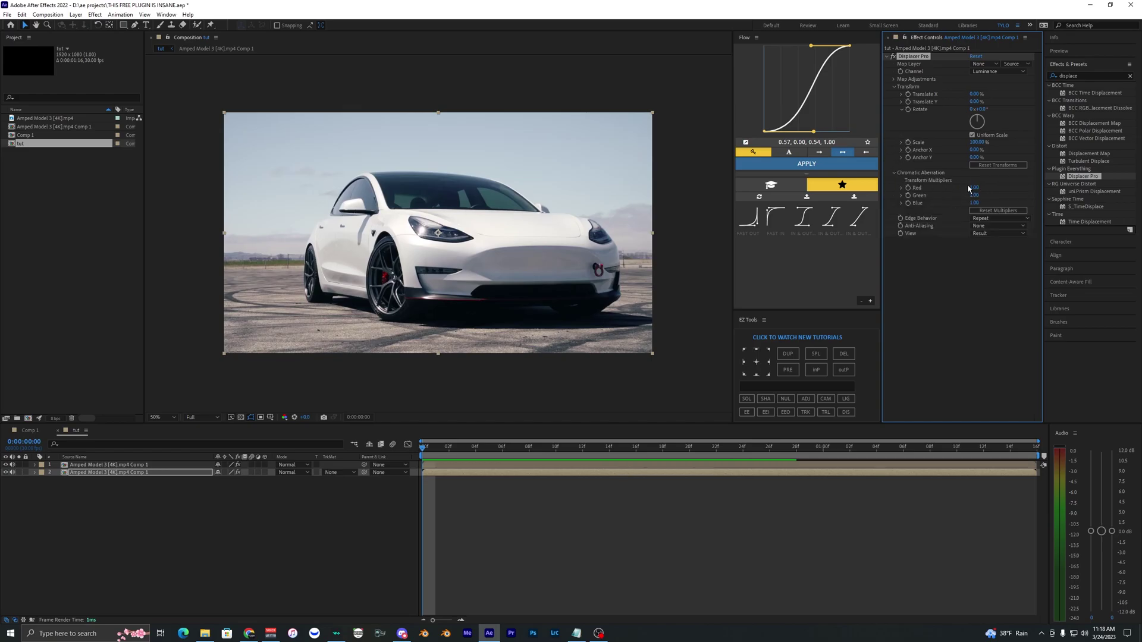
pyautogui.moveTo(971, 189); pyautogui.dragTo(976, 188)
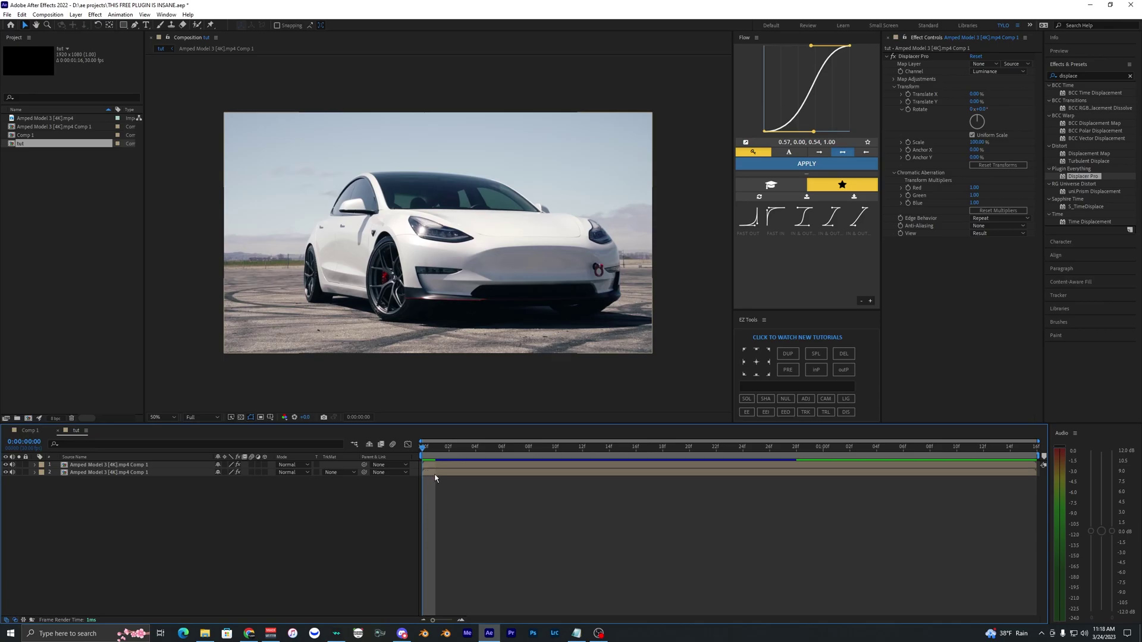
# Step: Keyframe Displacer Pro's Rotate on the lower layer from 0° at the start to 90° at 23f and back to 0° at 0:00:01:15
pyautogui.click(434, 474)
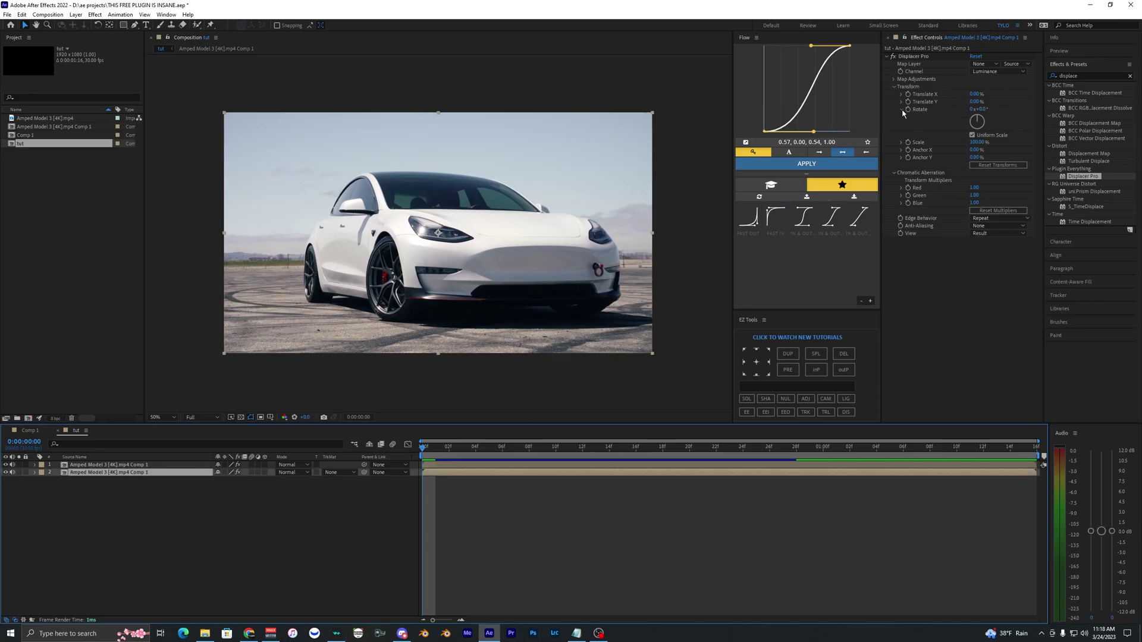
pyautogui.click(499, 501)
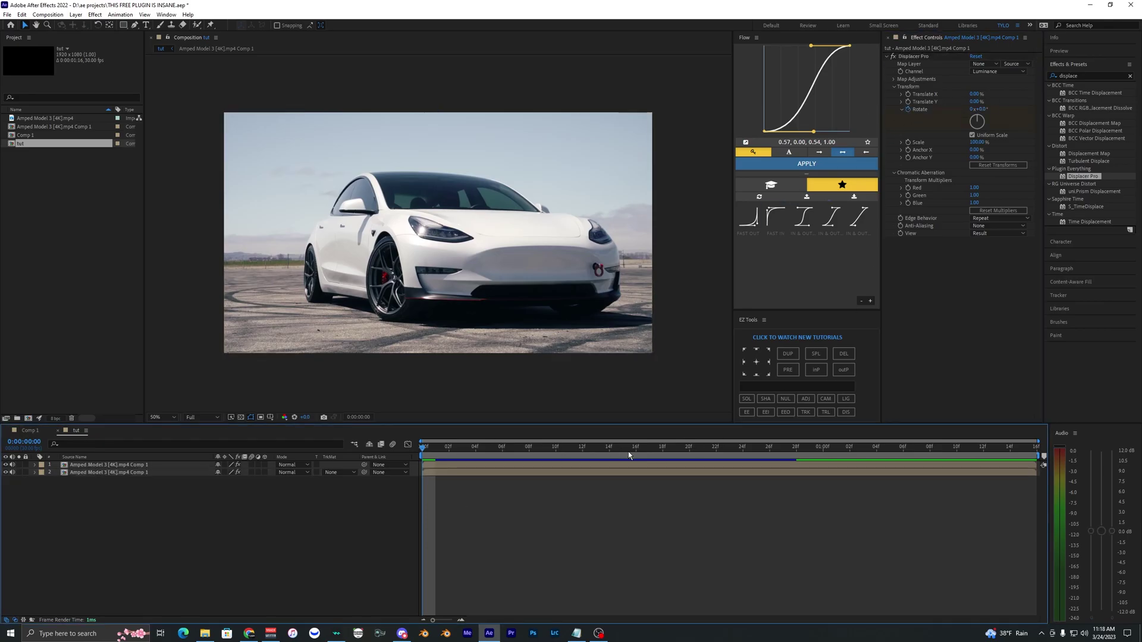
pyautogui.moveTo(630, 455); pyautogui.dragTo(742, 456)
pyautogui.click(746, 474)
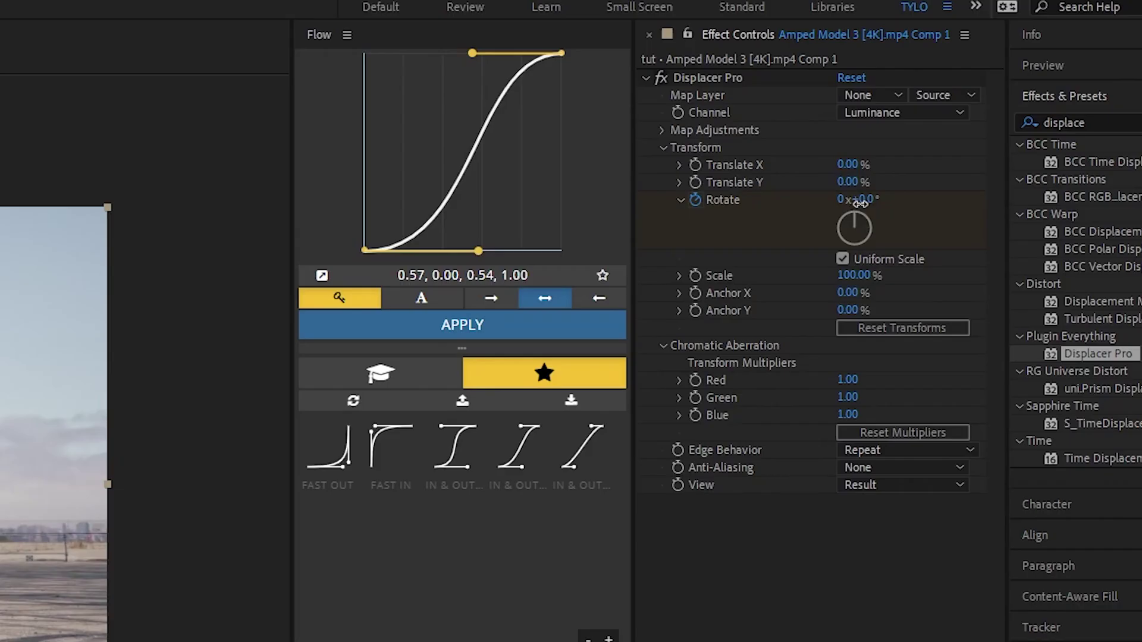
pyautogui.click(981, 109)
pyautogui.press('Return')
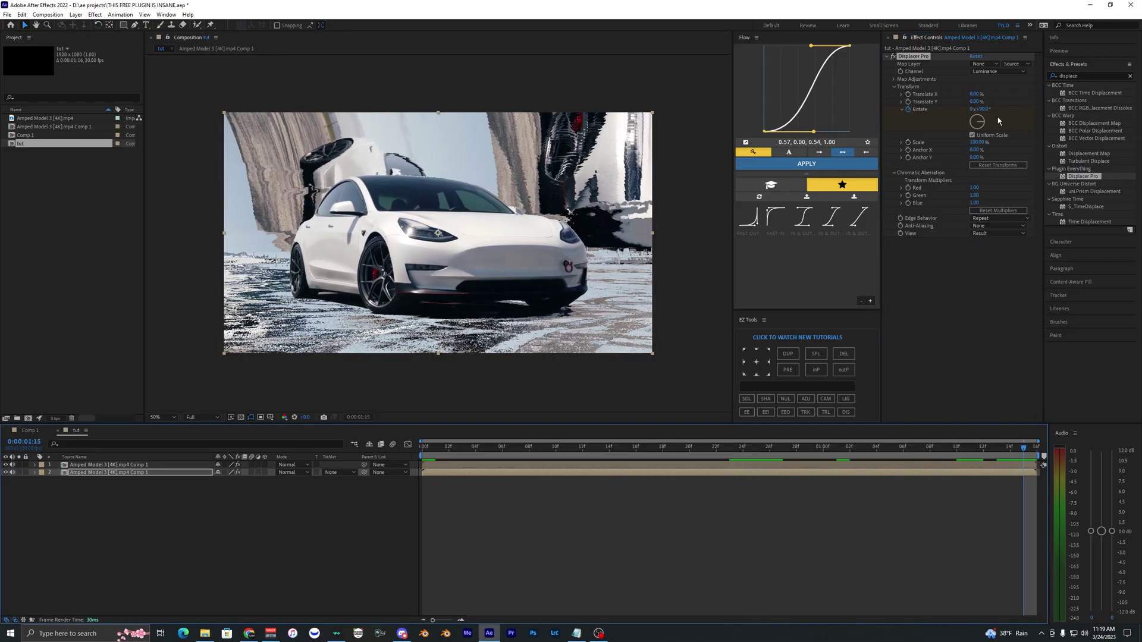
pyautogui.click(866, 199)
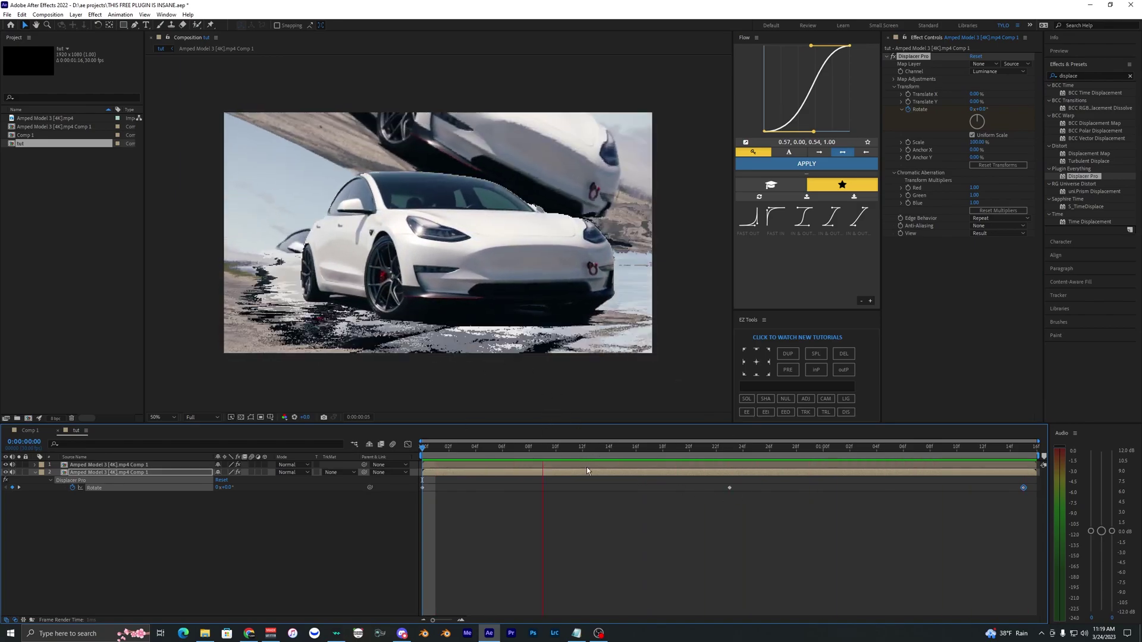
# Step: Preview the rotating background and apply Easy Ease to all three Rotate keyframes
pyautogui.click(456, 525)
pyautogui.press('space')
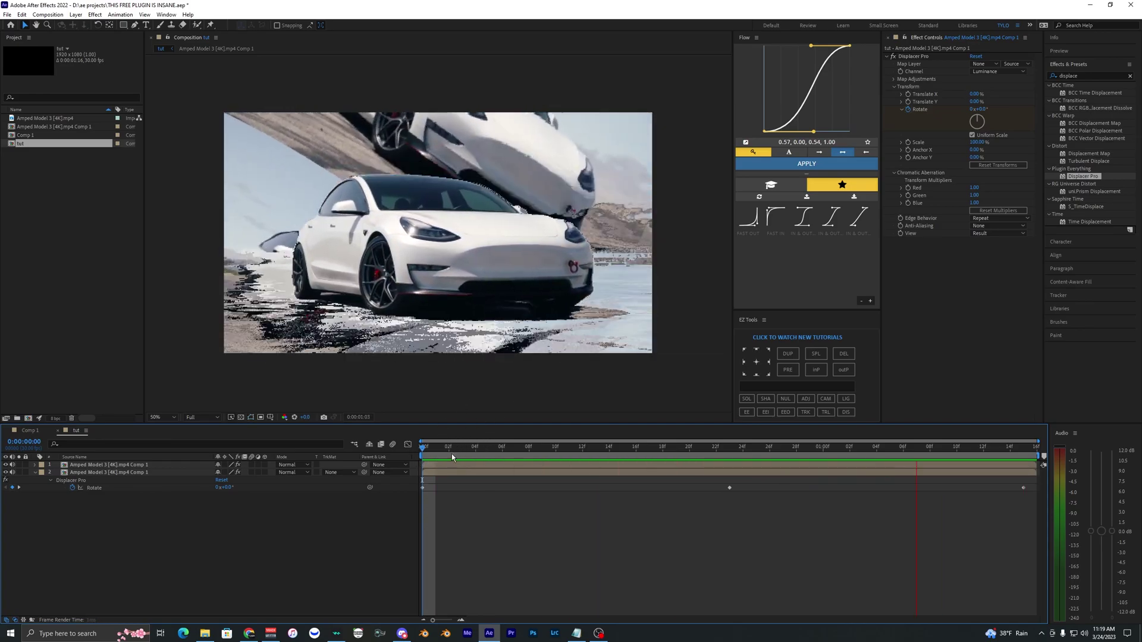
pyautogui.moveTo(420, 481); pyautogui.dragTo(1038, 497)
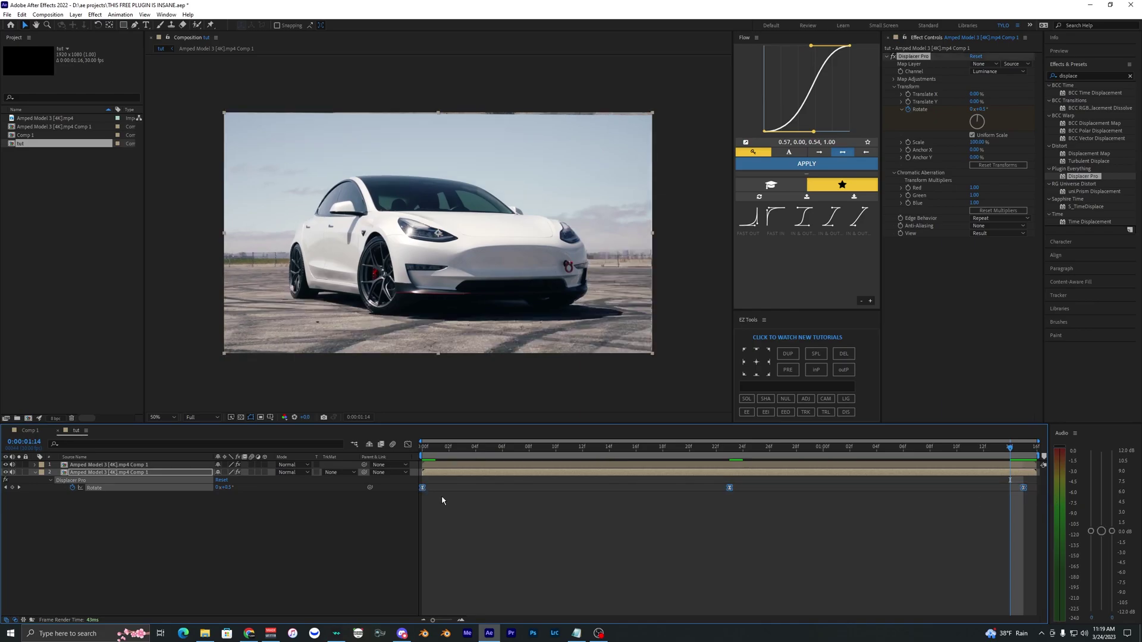
# Step: Reshape the Rotate value curve with a slow start, an arc overshooting the middle keyframe and a steep final drop, and preview it
pyautogui.click(408, 444)
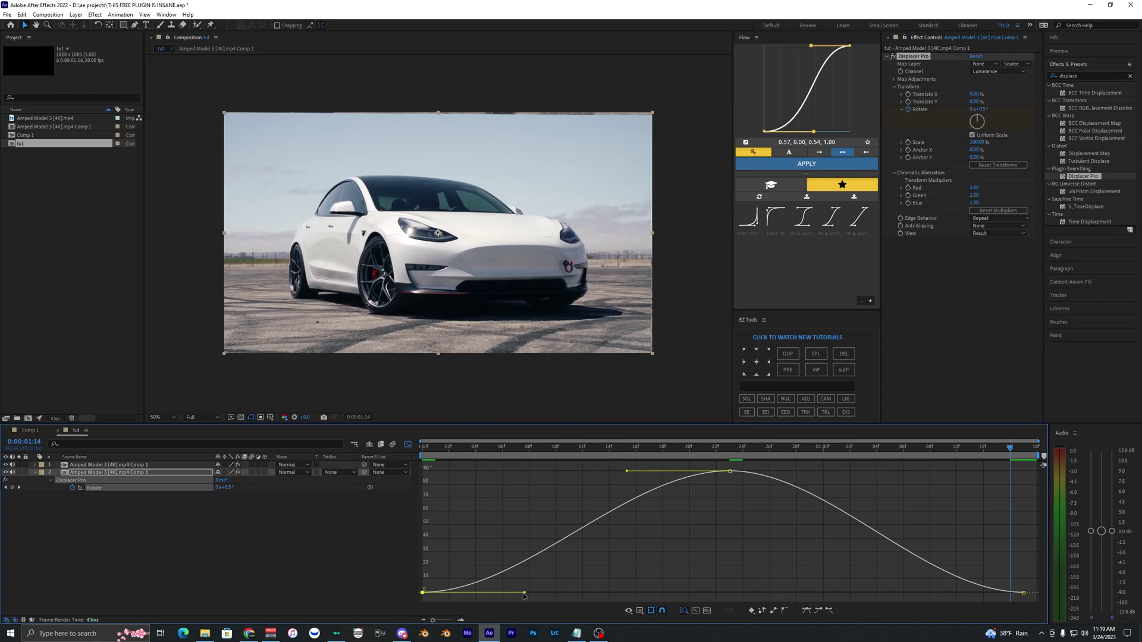
pyautogui.moveTo(524, 593); pyautogui.dragTo(649, 583)
pyautogui.moveTo(626, 473); pyautogui.dragTo(673, 534)
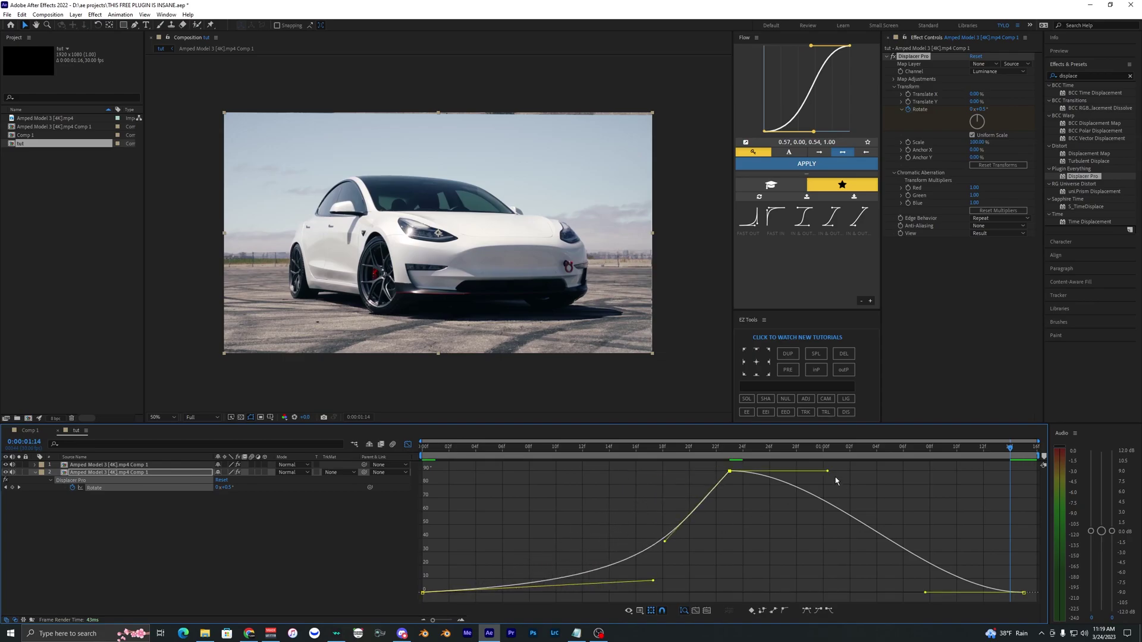
pyautogui.moveTo(828, 471); pyautogui.dragTo(805, 431)
pyautogui.moveTo(925, 592); pyautogui.dragTo(1020, 500)
pyautogui.moveTo(424, 448); pyautogui.dragTo(422, 514)
pyautogui.press('space')
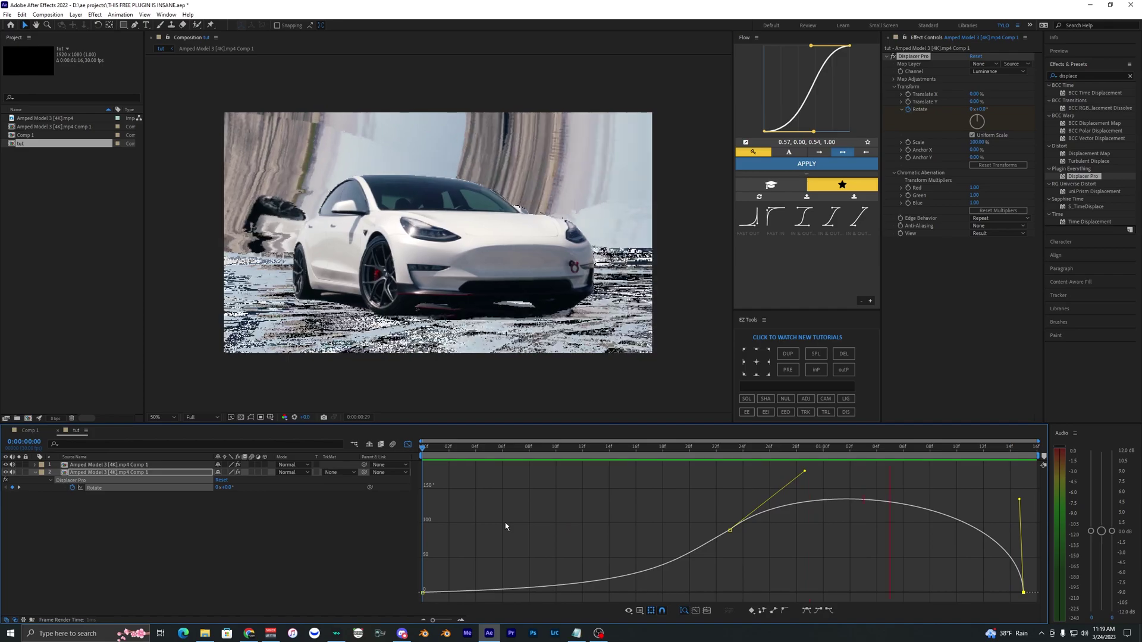
# Step: Try reshaping the Rotate value curve into a dome with a fast start, a flat peak at the 23f keyframe and a steep end
pyautogui.click(505, 522)
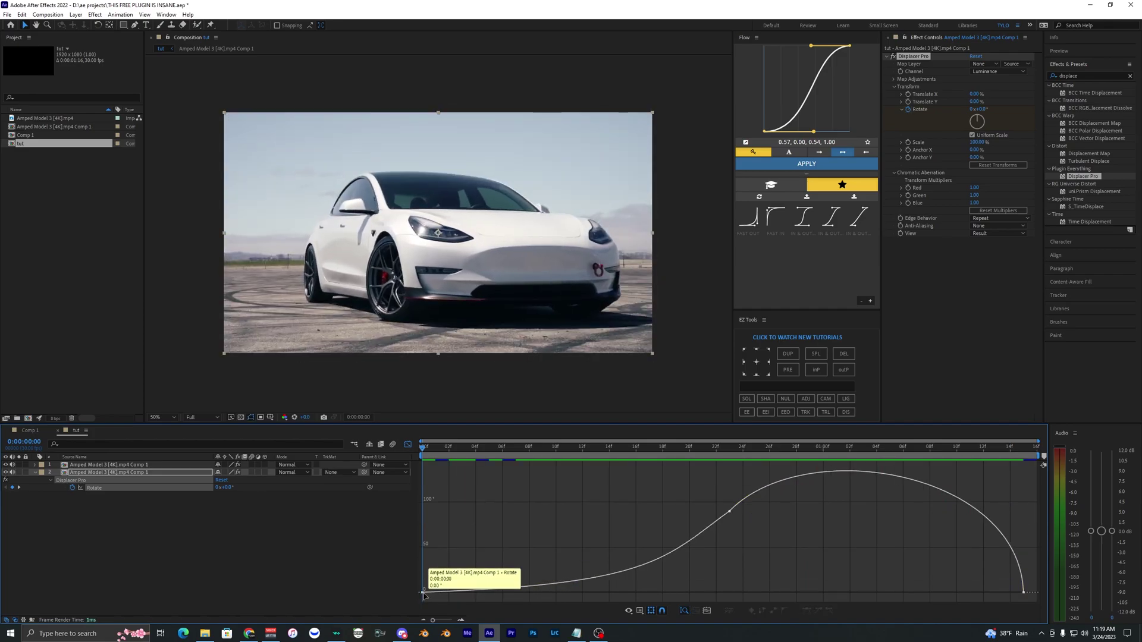
pyautogui.click(423, 594)
pyautogui.moveTo(653, 588); pyautogui.dragTo(660, 586)
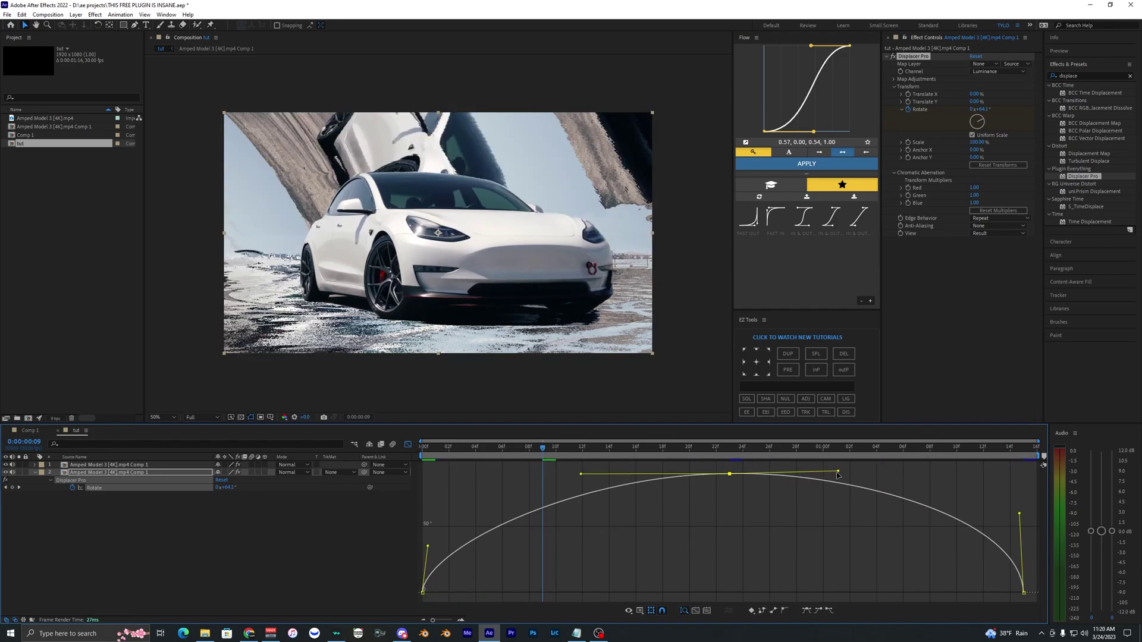
pyautogui.moveTo(839, 476); pyautogui.dragTo(863, 476)
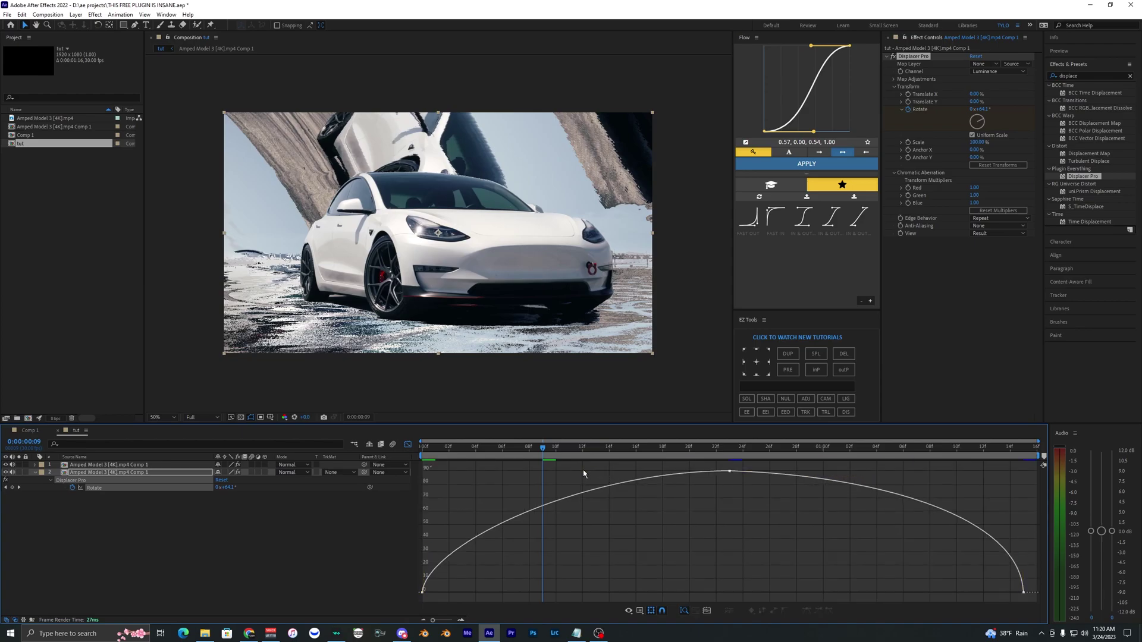
pyautogui.click(729, 471)
pyautogui.click(652, 488)
# Step: Preview the background rotation with the dome-shaped Rotate curve from the start of the composition
pyautogui.press('Home')
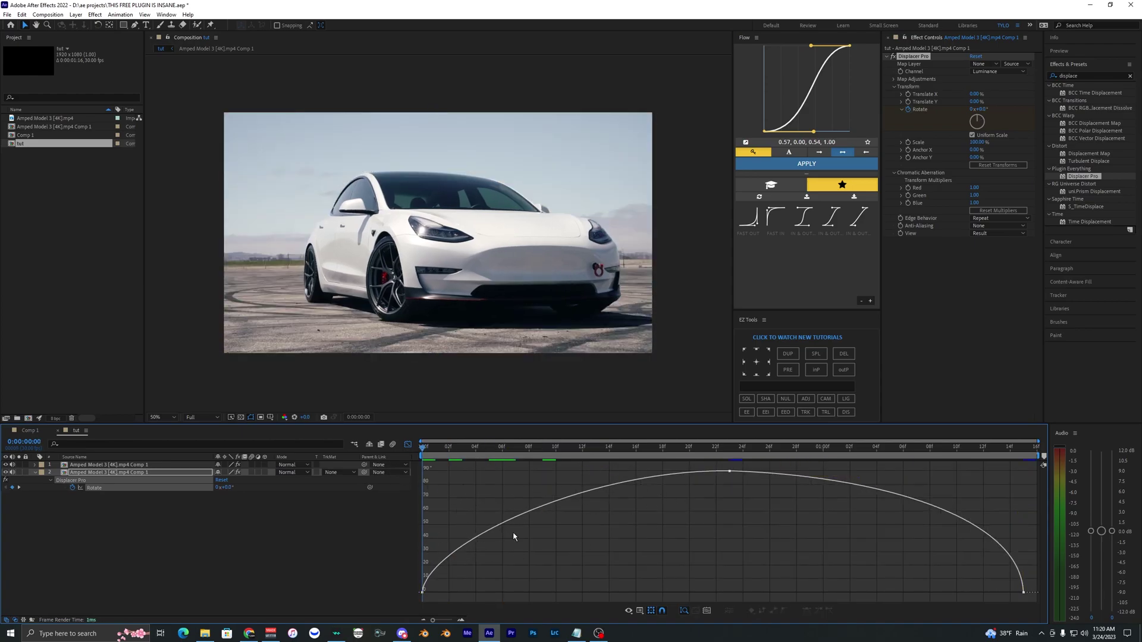
pyautogui.press('space')
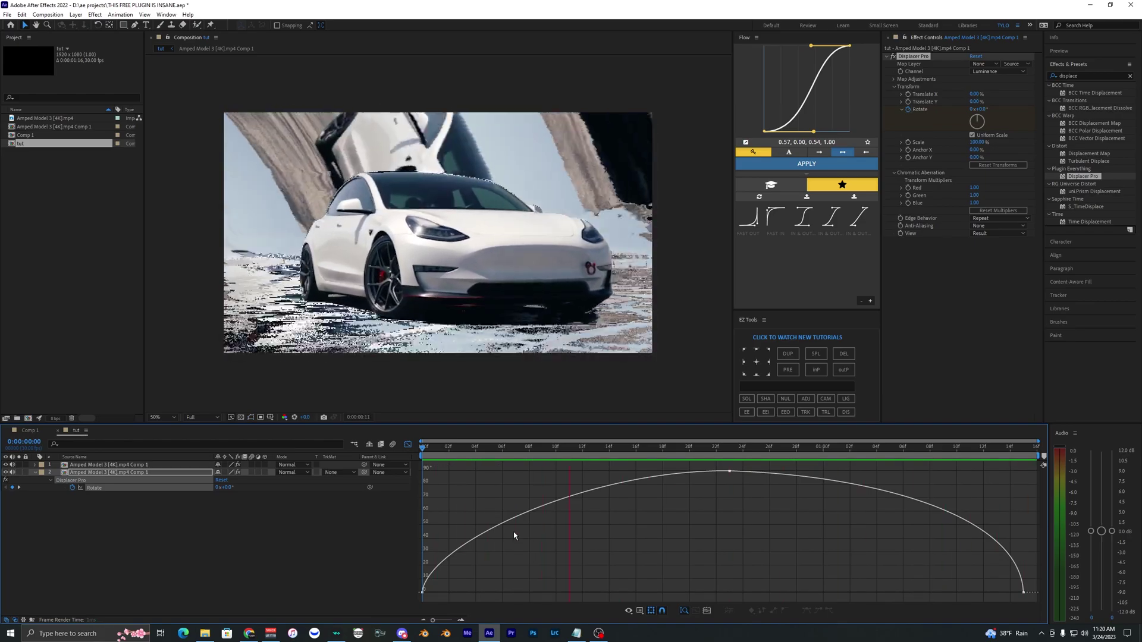
pyautogui.press('space')
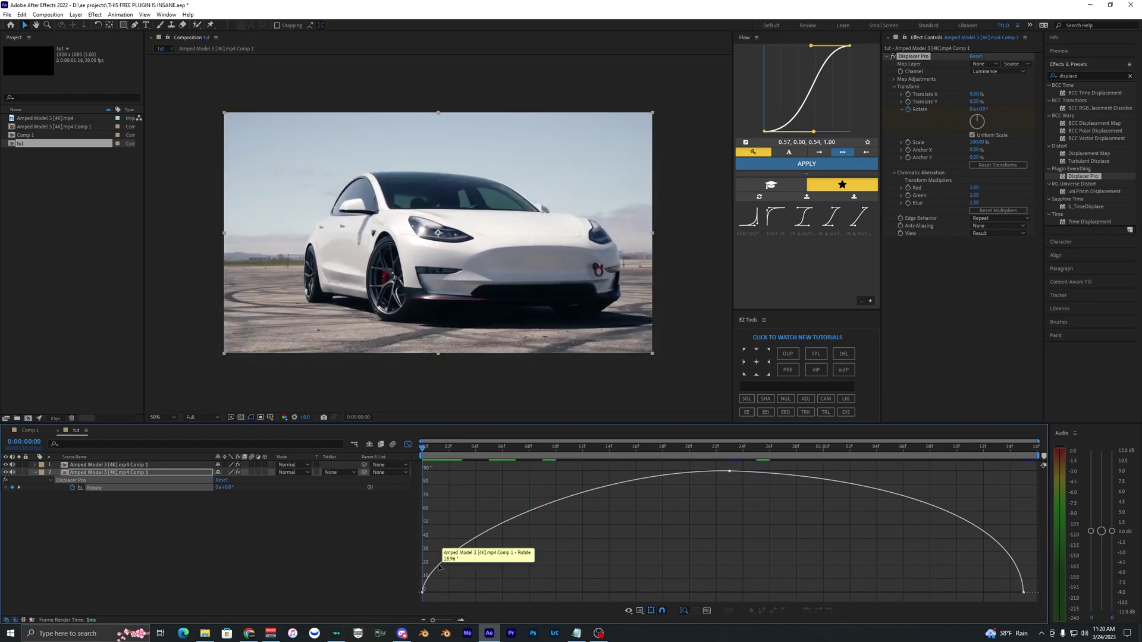
pyautogui.press('space')
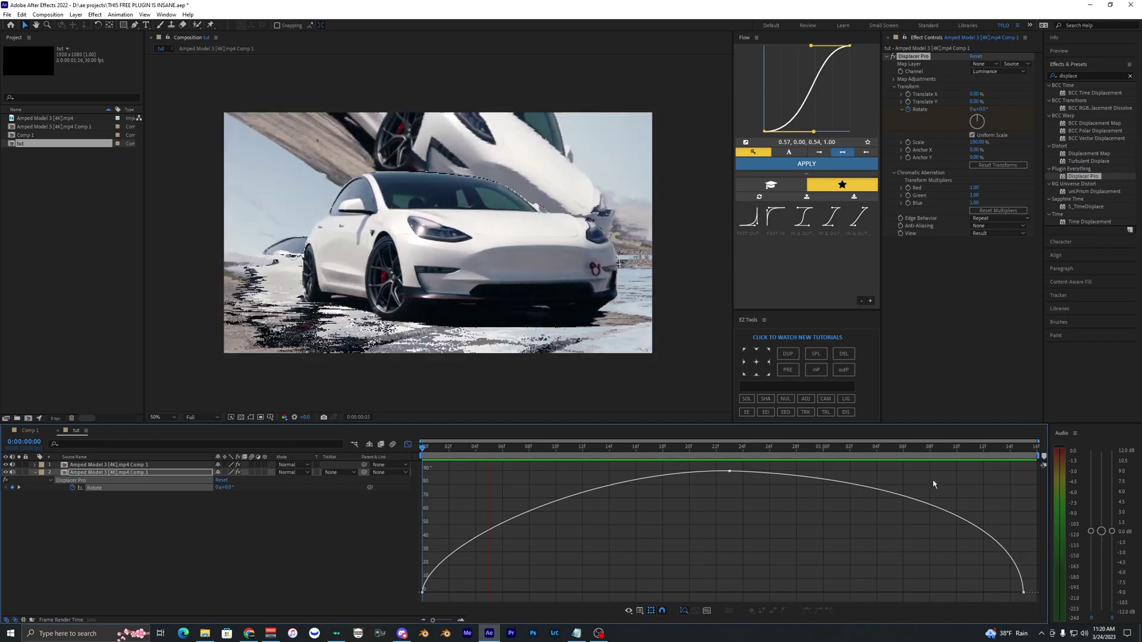
pyautogui.press('space')
# Step: Reshape the Rotate curve to a slow start and a rounded overshoot past the 23f keyframe, and return to the layer view
pyautogui.moveTo(430, 543); pyautogui.dragTo(586, 593)
pyautogui.moveTo(583, 469); pyautogui.dragTo(674, 522)
pyautogui.click(730, 473)
pyautogui.moveTo(586, 471); pyautogui.dragTo(677, 530)
pyautogui.moveTo(864, 475); pyautogui.dragTo(780, 463)
pyautogui.moveTo(756, 447); pyautogui.dragTo(944, 447)
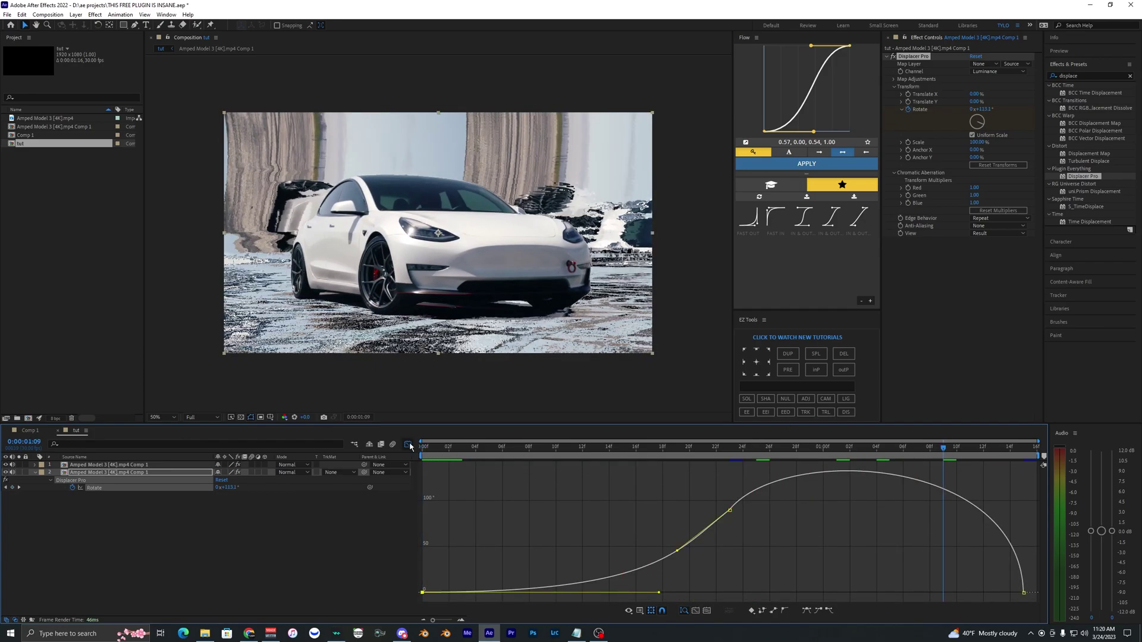
pyautogui.click(408, 444)
# Step: Keyframe the lower layer's Chromatic Aberration Green multiplier from 1.00 at the start to 1.07 at 23f and back to 1.00 at 0:00:01:15
pyautogui.moveTo(434, 447); pyautogui.dragTo(422, 447)
pyautogui.click(461, 492)
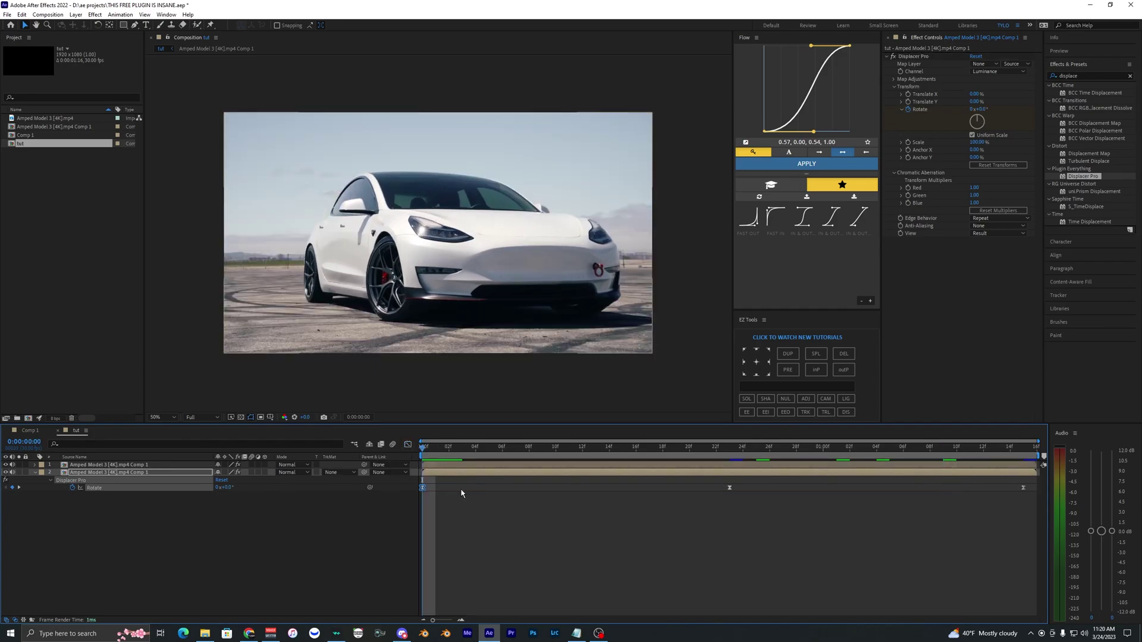
pyautogui.click(451, 473)
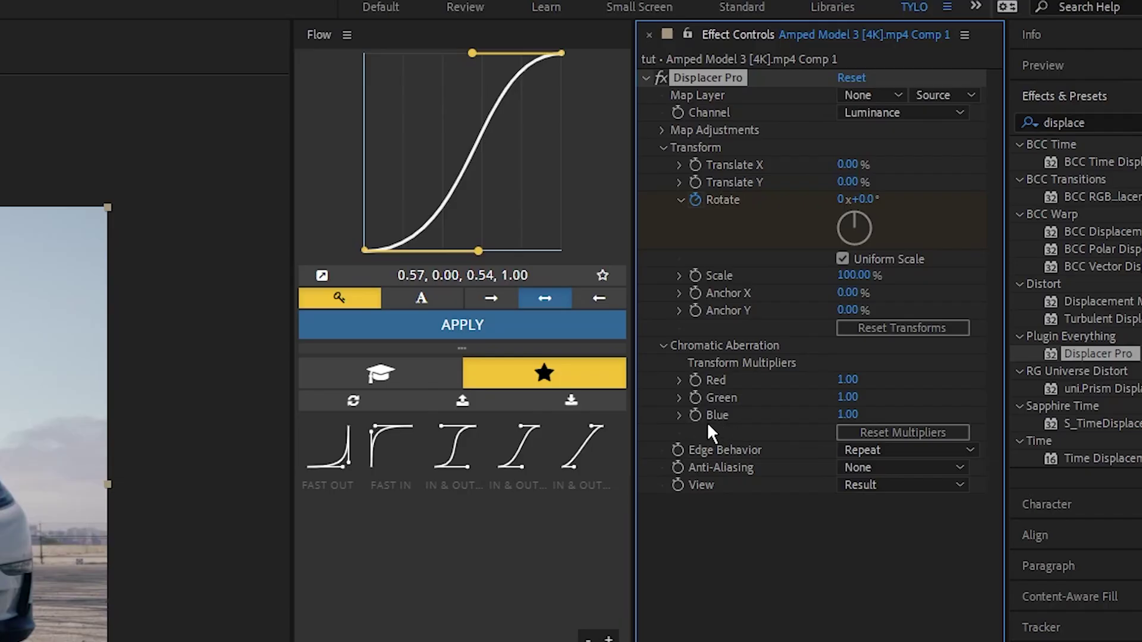
pyautogui.click(700, 395)
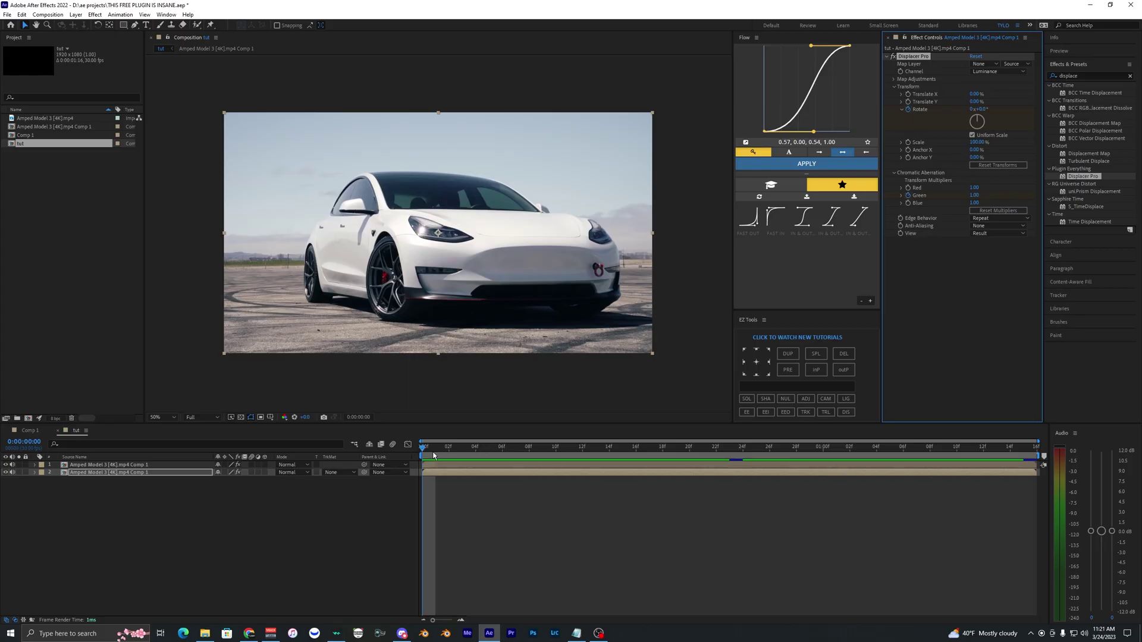
pyautogui.moveTo(432, 452); pyautogui.dragTo(728, 450)
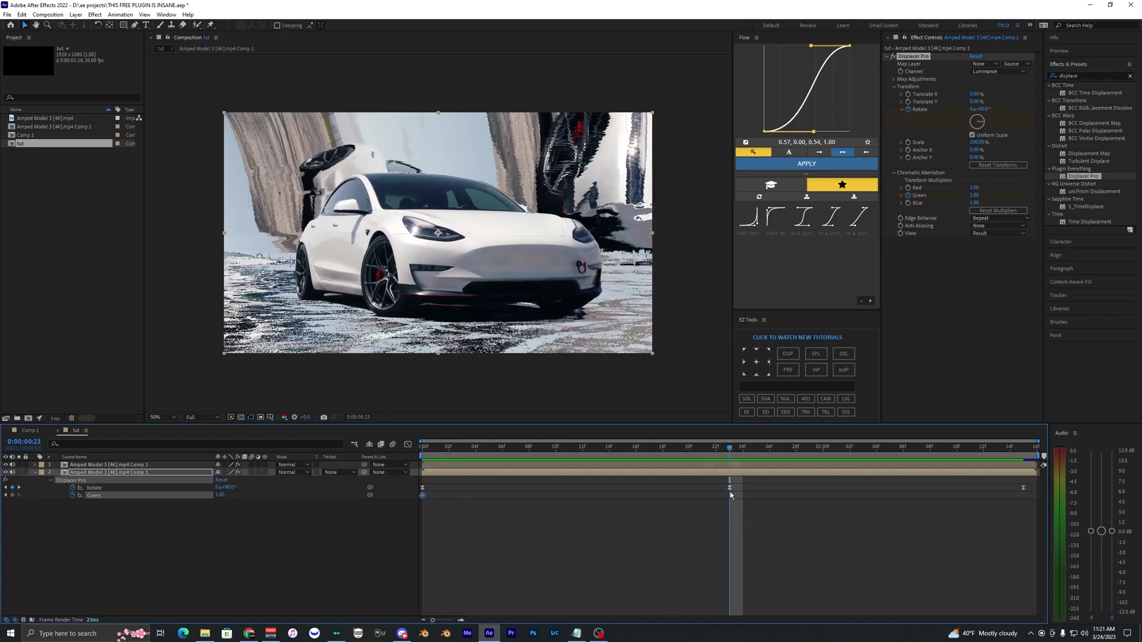
pyautogui.moveTo(976, 197); pyautogui.dragTo(981, 195)
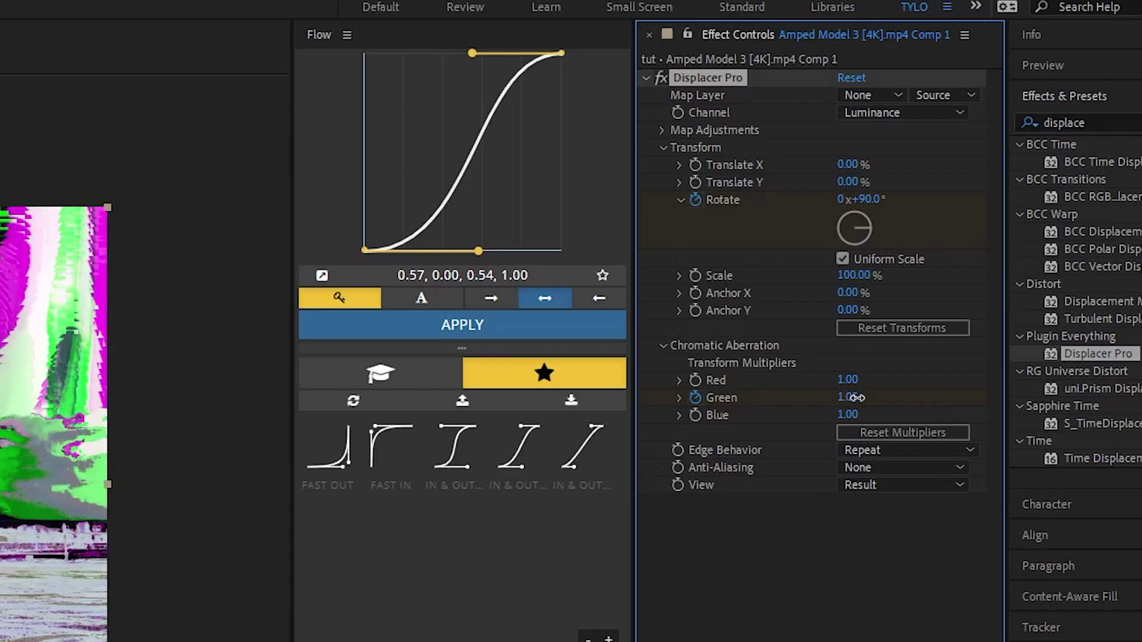
pyautogui.moveTo(863, 397); pyautogui.dragTo(863, 400)
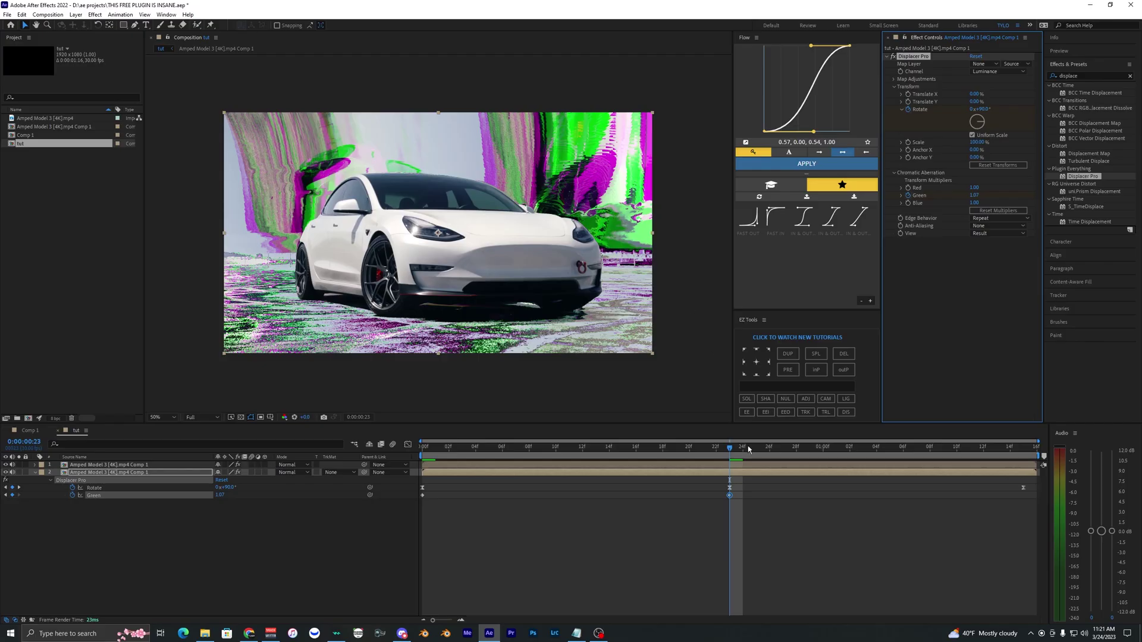
pyautogui.press('space')
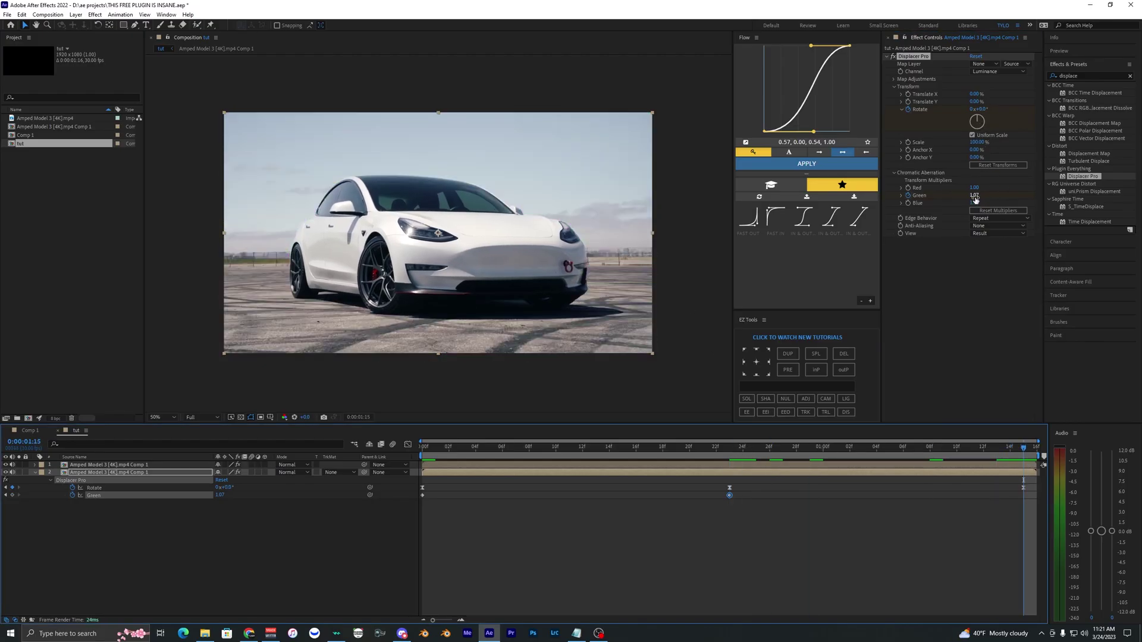
pyautogui.click(974, 196)
# Step: Preview the rotating background with the animated Green multiplier from the start
pyautogui.moveTo(452, 447); pyautogui.dragTo(416, 480)
pyautogui.press('space')
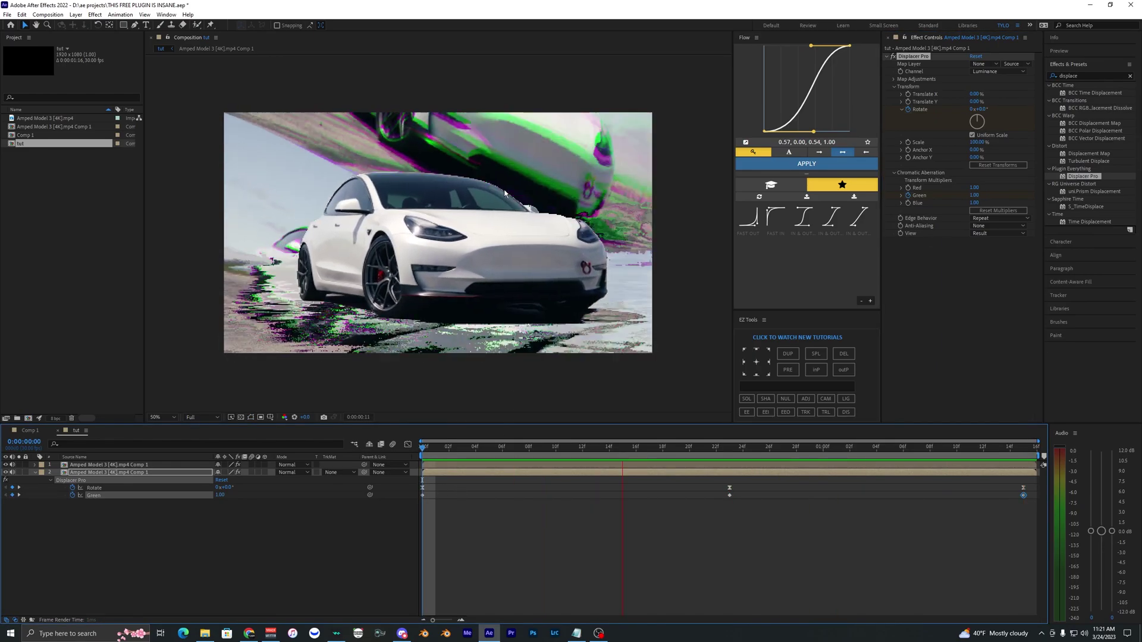
pyautogui.press('space')
# Step: Keyframe the Chromatic Aberration Red multiplier from 1.00 at the start to 1.14 at 23f and back to 1.00 at 0:00:01:15
pyautogui.moveTo(439, 449); pyautogui.dragTo(417, 452)
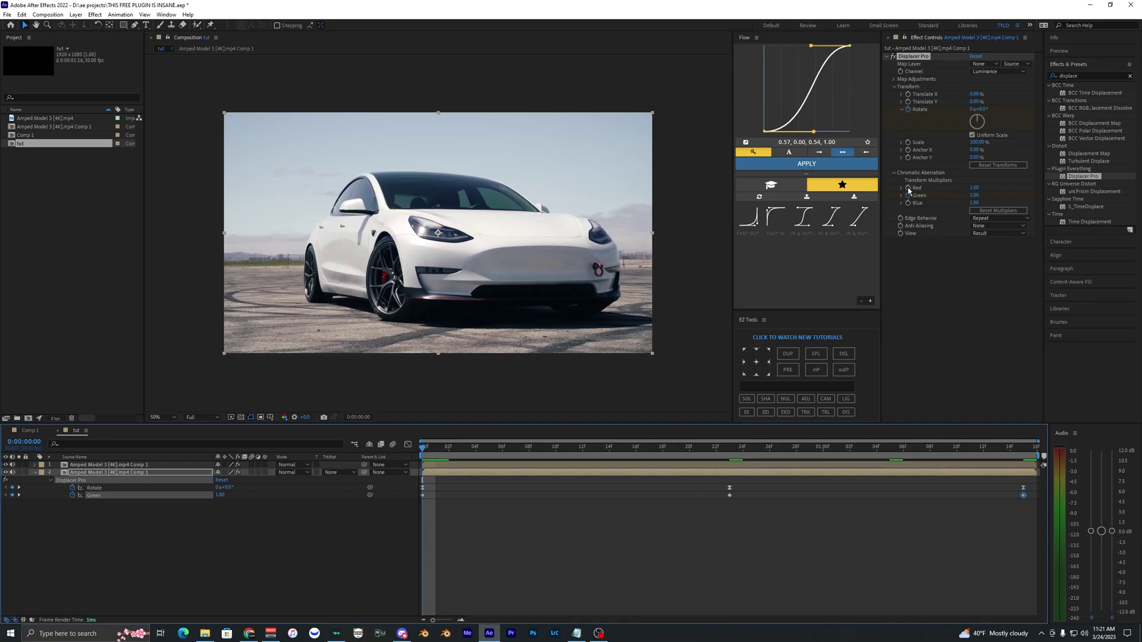
pyautogui.click(913, 220)
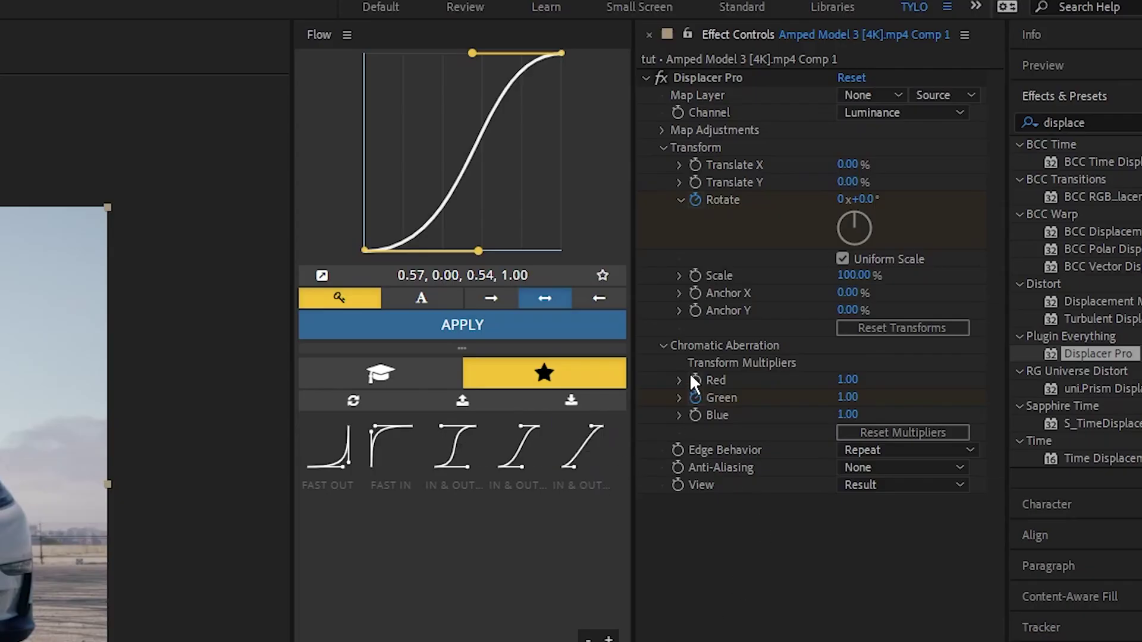
pyautogui.click(907, 187)
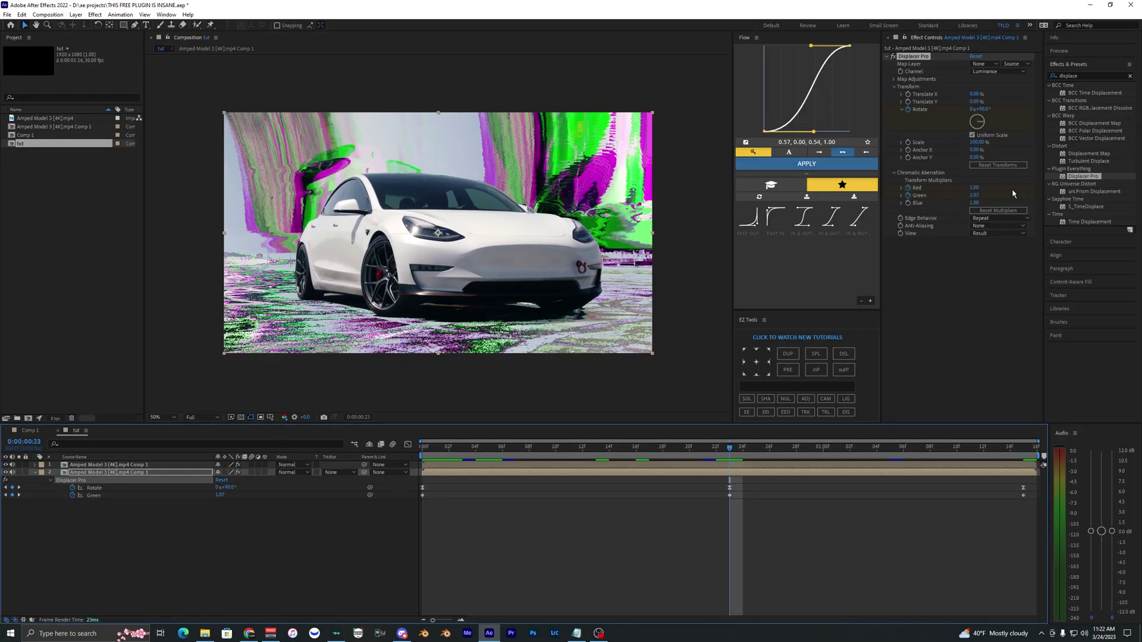
pyautogui.moveTo(978, 186); pyautogui.dragTo(982, 186)
pyautogui.moveTo(730, 447); pyautogui.dragTo(1023, 456)
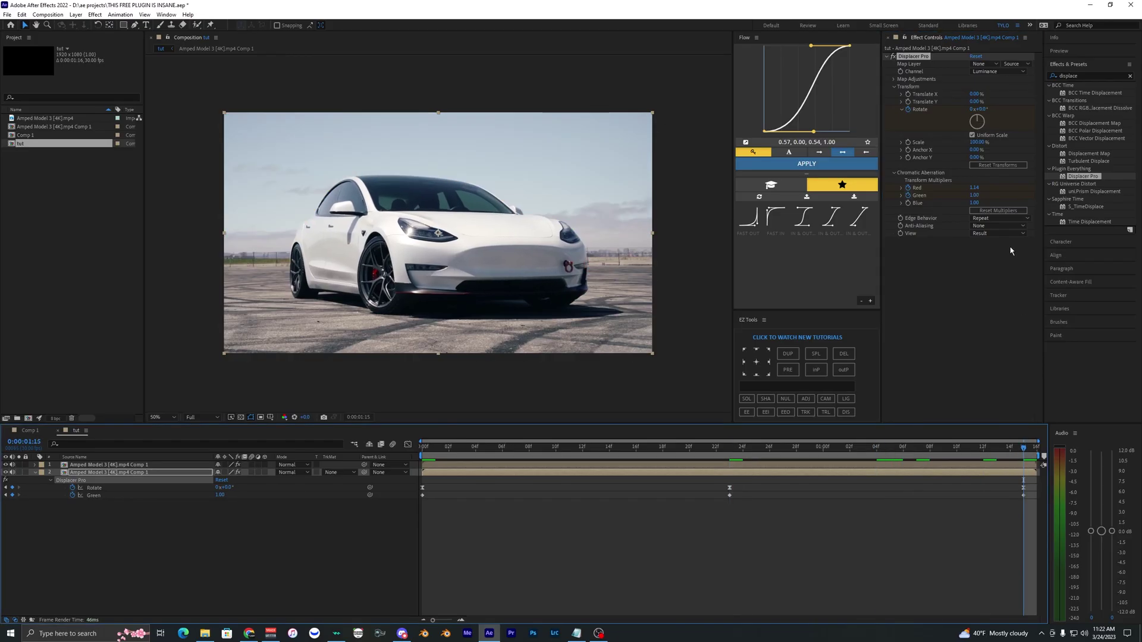
pyautogui.click(975, 189)
pyautogui.write('1')
pyautogui.click(973, 334)
# Step: Keyframe Displacer Pro's Scale from 100% at the start to 75% at 0:00:01:14
pyautogui.moveTo(514, 450); pyautogui.dragTo(416, 459)
pyautogui.press('space')
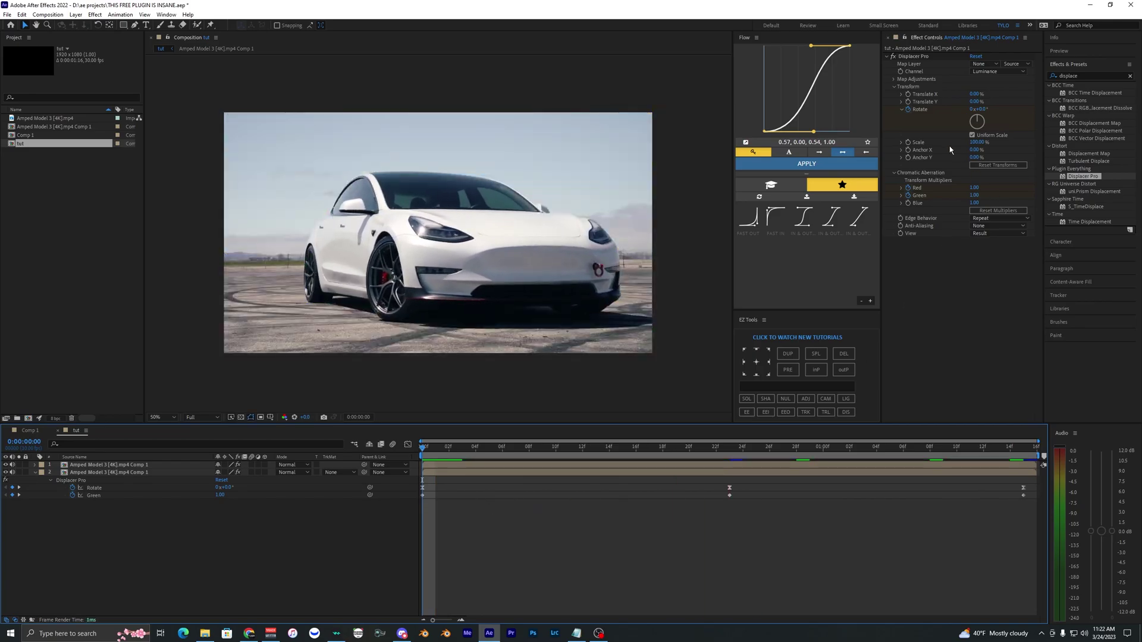
pyautogui.click(907, 143)
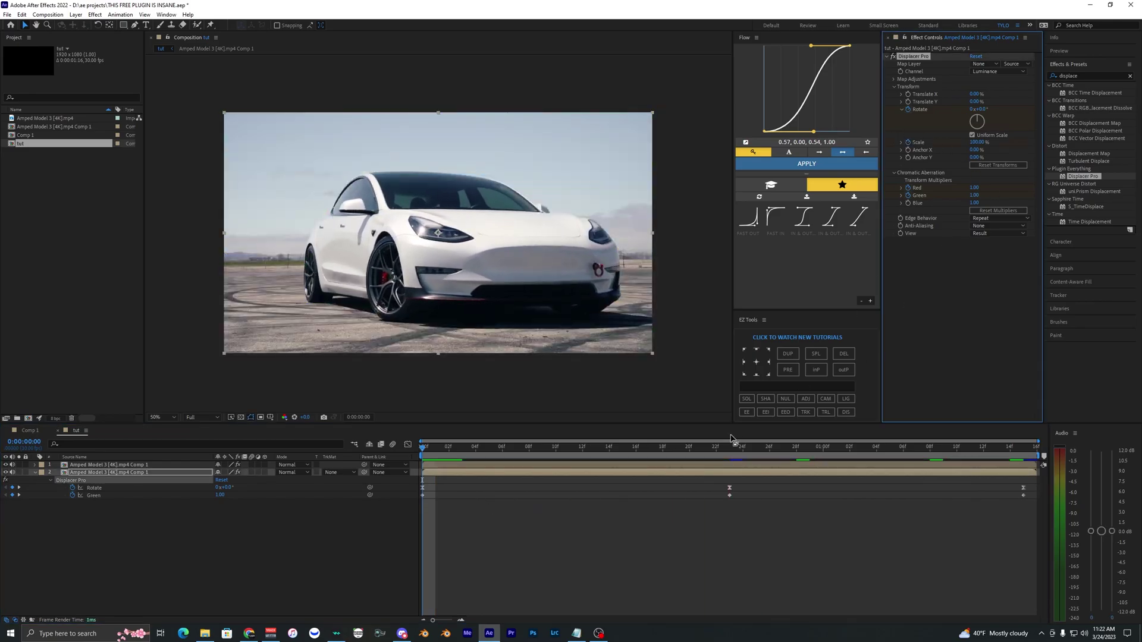
pyautogui.moveTo(705, 452); pyautogui.dragTo(730, 461)
pyautogui.press('space')
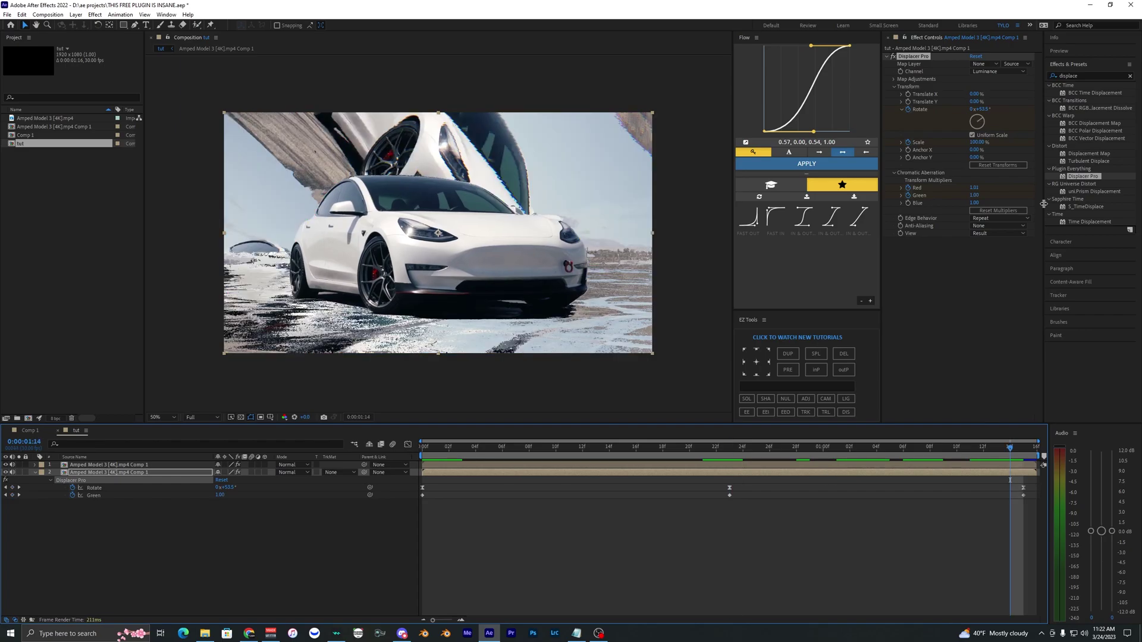
pyautogui.moveTo(981, 142); pyautogui.dragTo(964, 140)
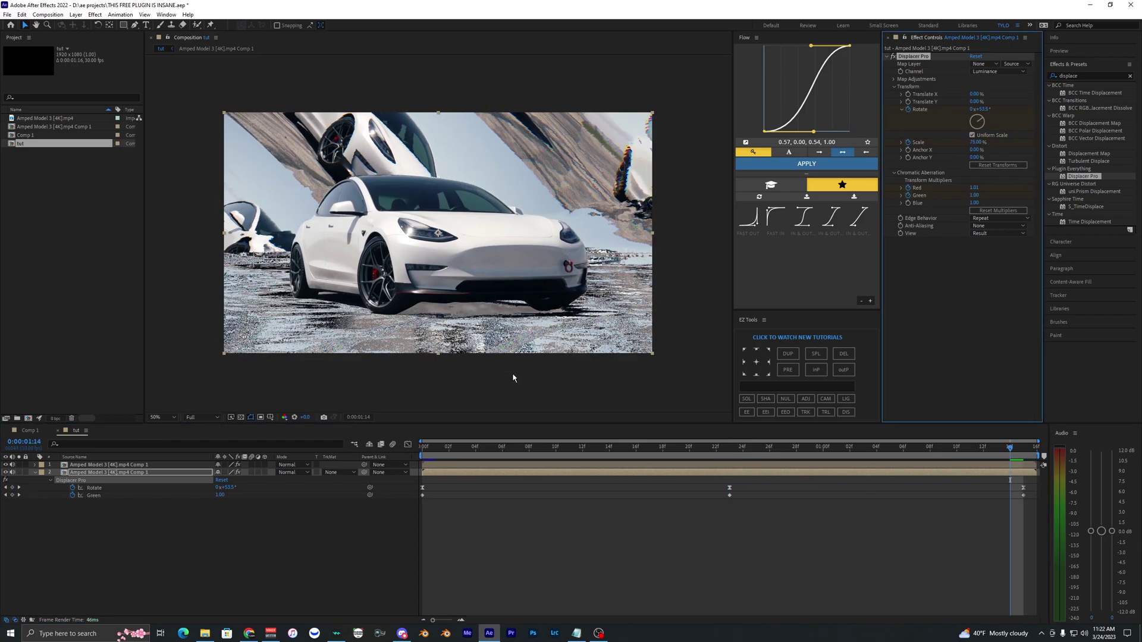
# Step: Preview the background with the combined Rotate, Scale, Red and Green animation
pyautogui.click(423, 448)
pyautogui.press('space')
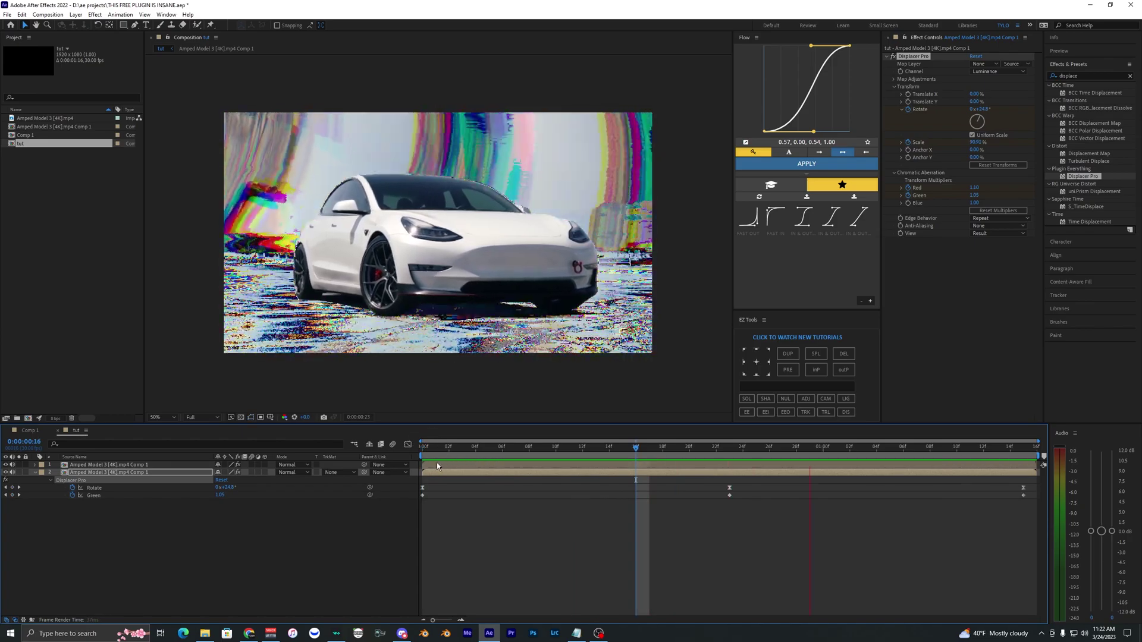
pyautogui.click(422, 447)
pyautogui.click(437, 508)
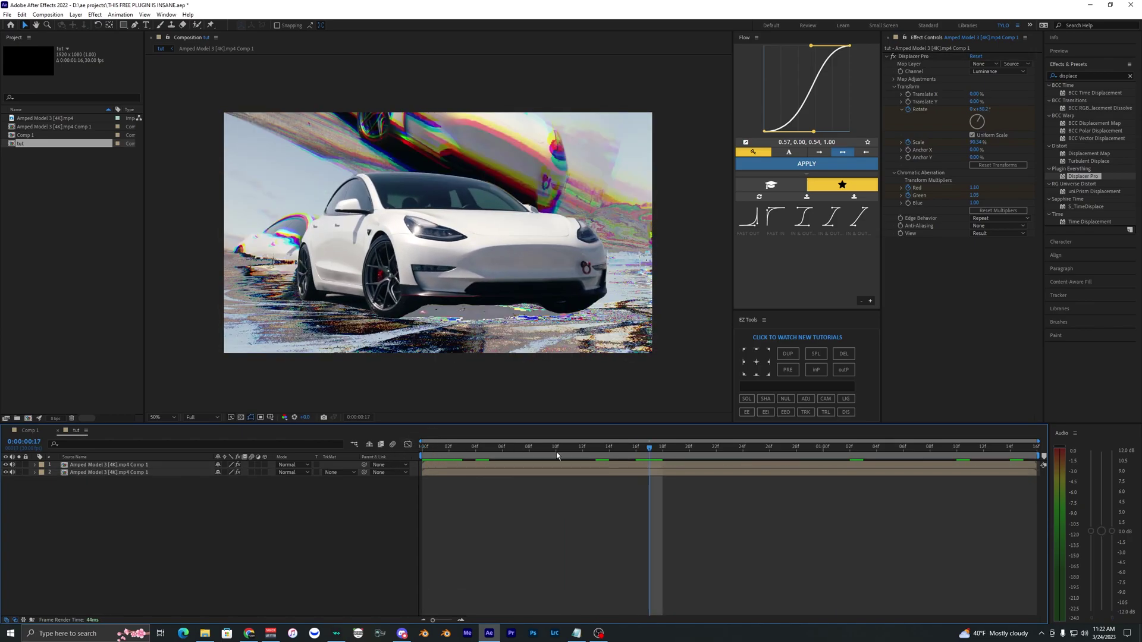
pyautogui.press('space')
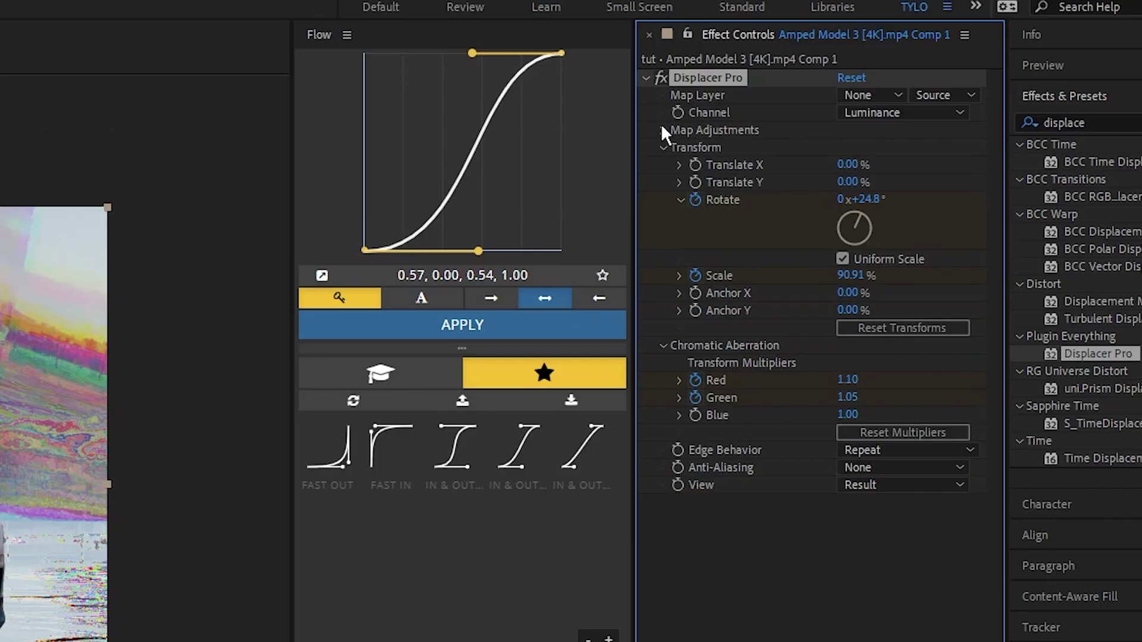
# Step: Try out Invert Map in Displacer Pro's Map Adjustments, preview the result and turn it off again
pyautogui.click(661, 130)
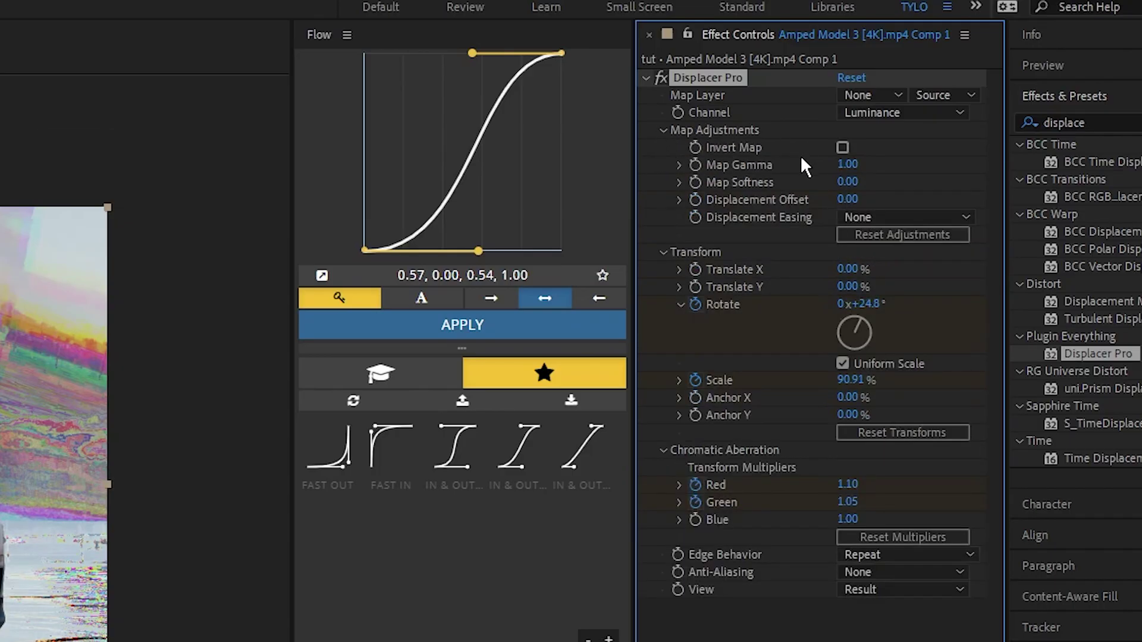
pyautogui.click(842, 148)
pyautogui.click(424, 448)
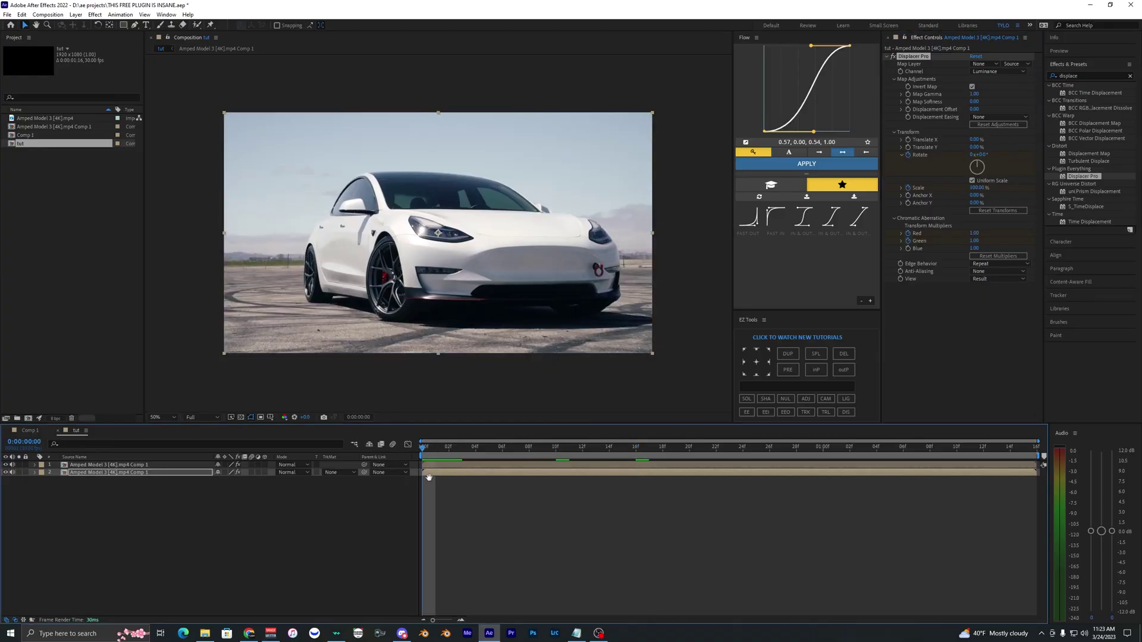
pyautogui.press('space')
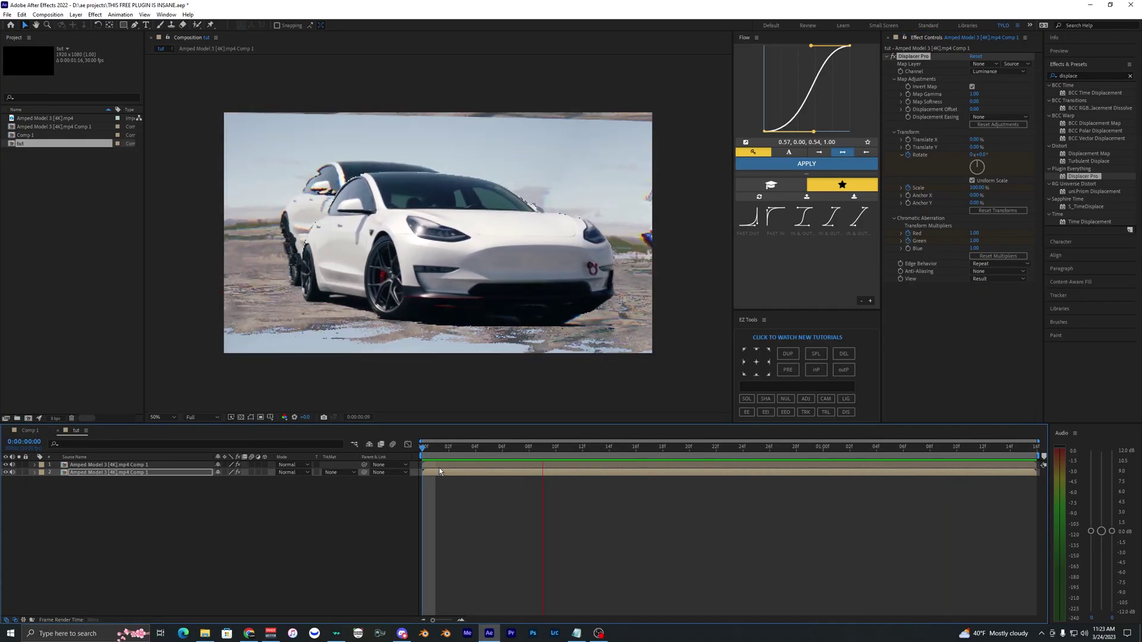
pyautogui.click(973, 87)
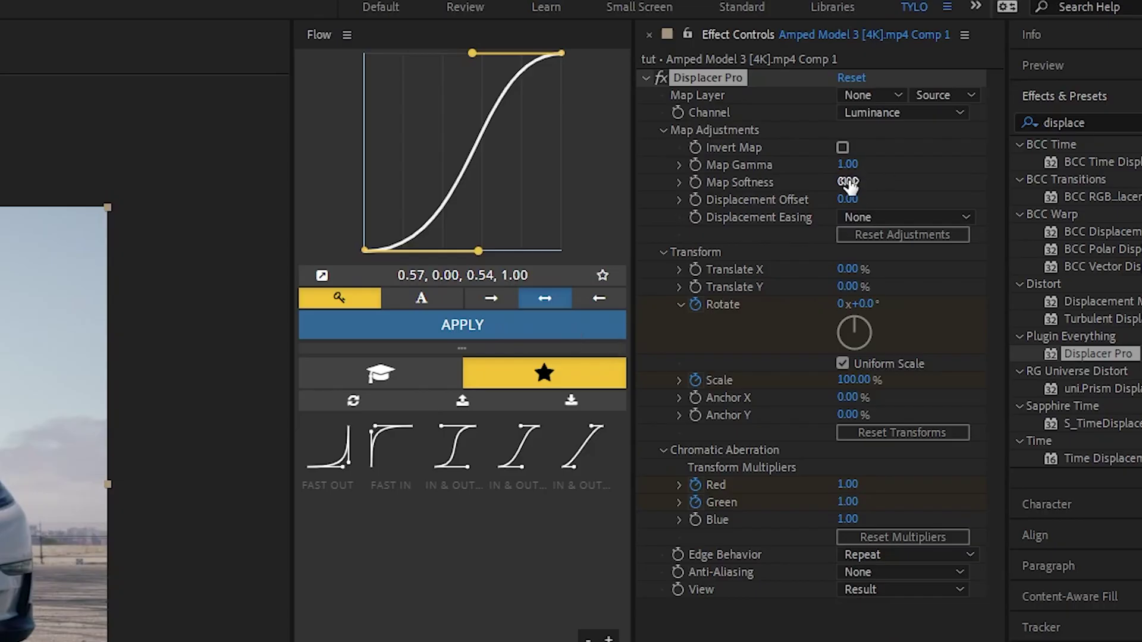
# Step: Raise Displacer Pro's Map Softness to about 41 to smooth the displaced background
pyautogui.moveTo(847, 182); pyautogui.dragTo(1015, 176)
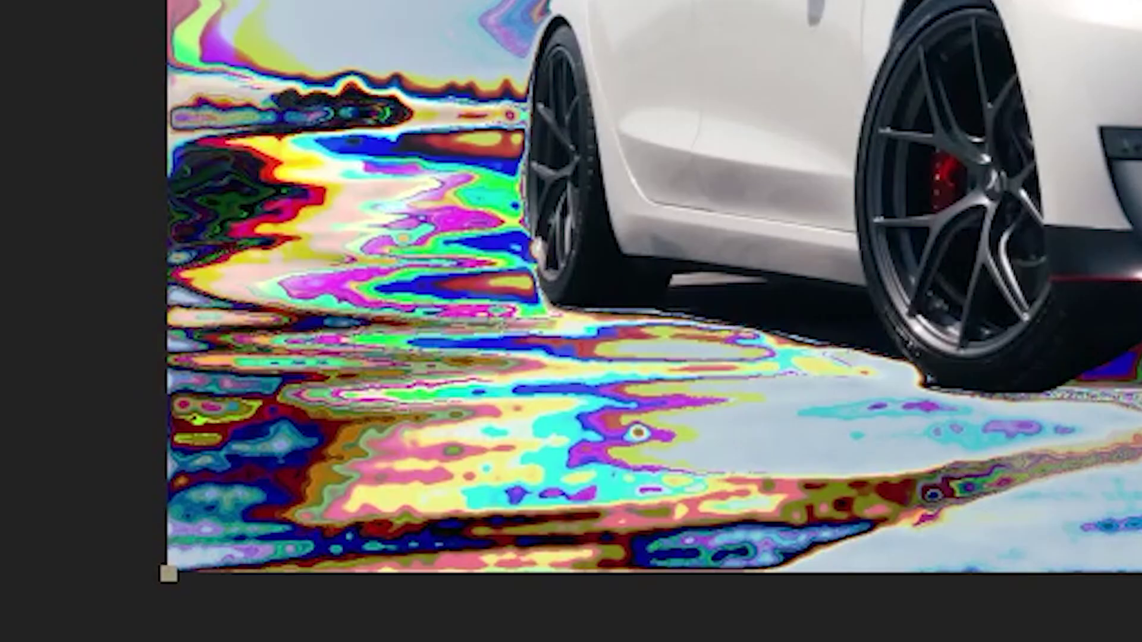
pyautogui.moveTo(974, 102); pyautogui.dragTo(1079, 93)
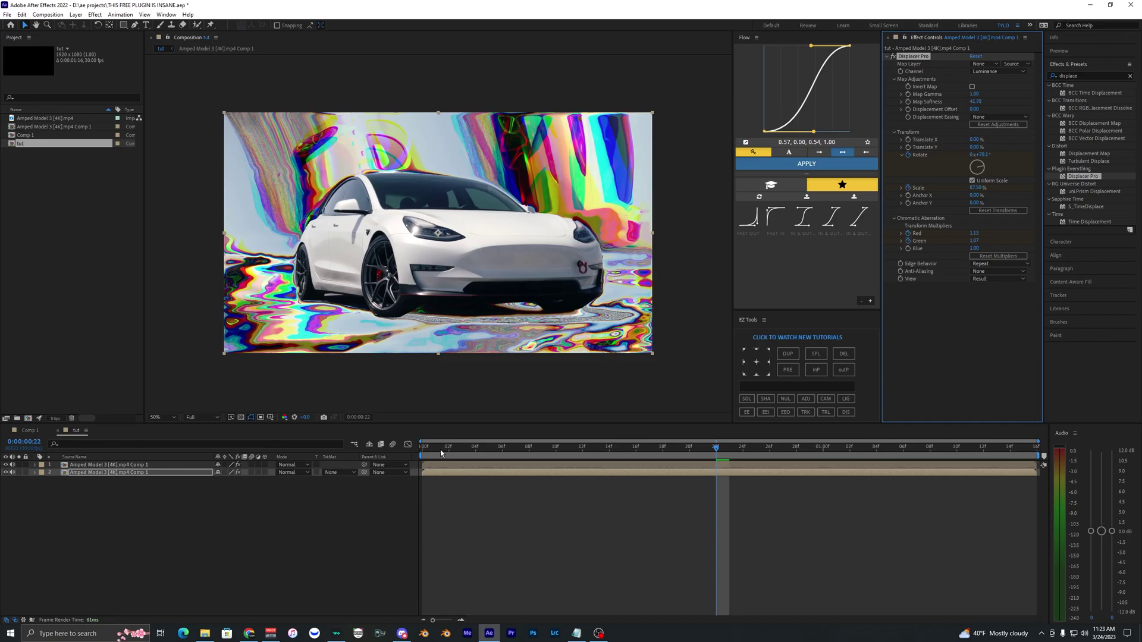